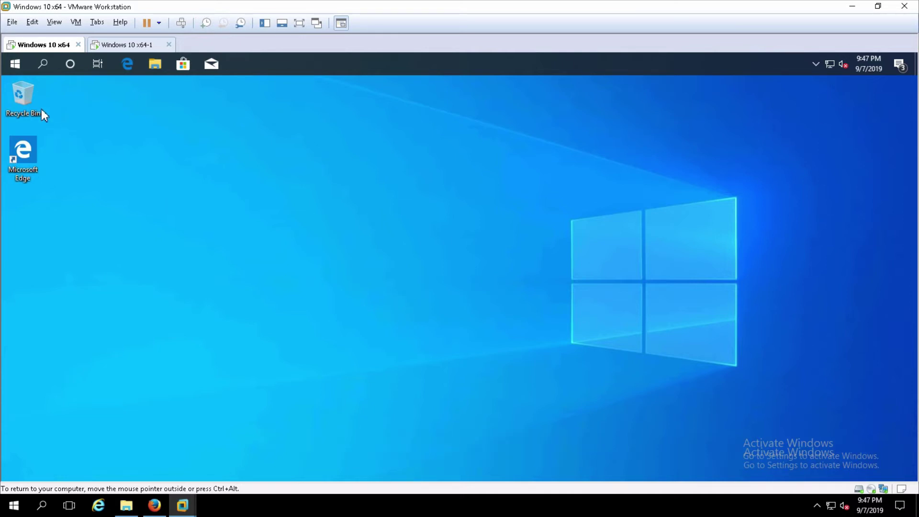
- Open Windows Security in the Windows 10 x64 virtual machine
{"action": "left_click", "coordinate": [12, 68]}
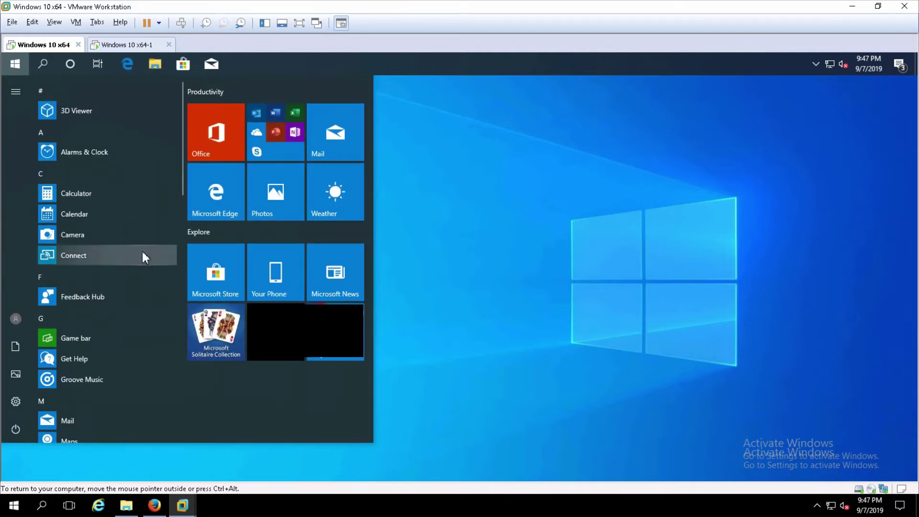
{"action": "scroll", "coordinate": [143, 253], "scroll_direction": "down", "scroll_amount": 10}
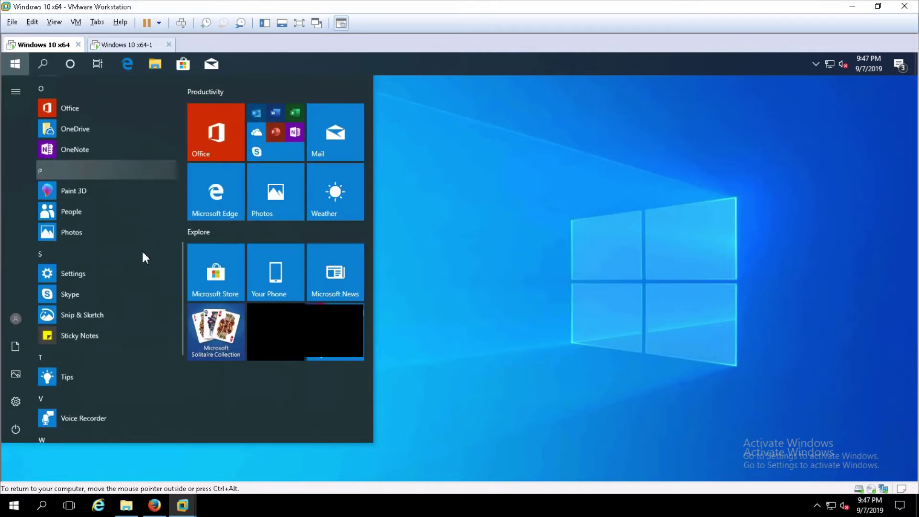
{"action": "scroll", "coordinate": [142, 249], "scroll_direction": "down", "scroll_amount": 5}
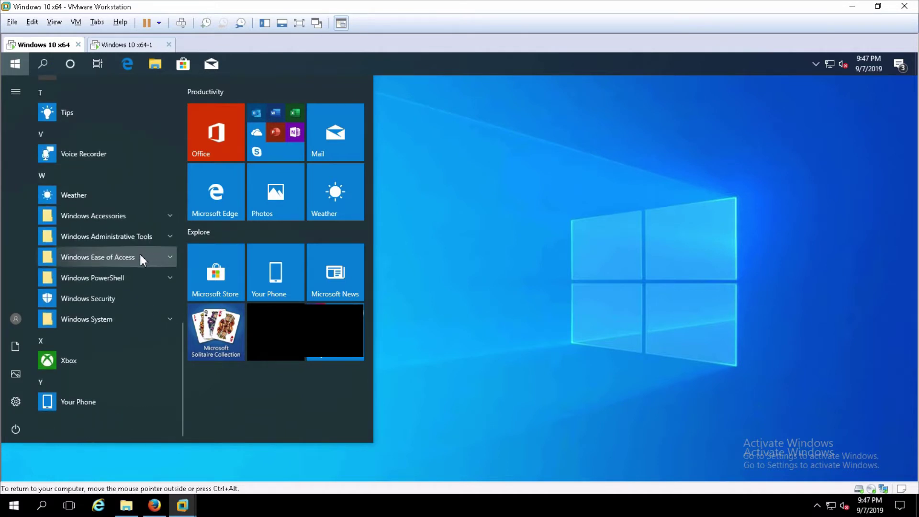
{"action": "left_click", "coordinate": [113, 302]}
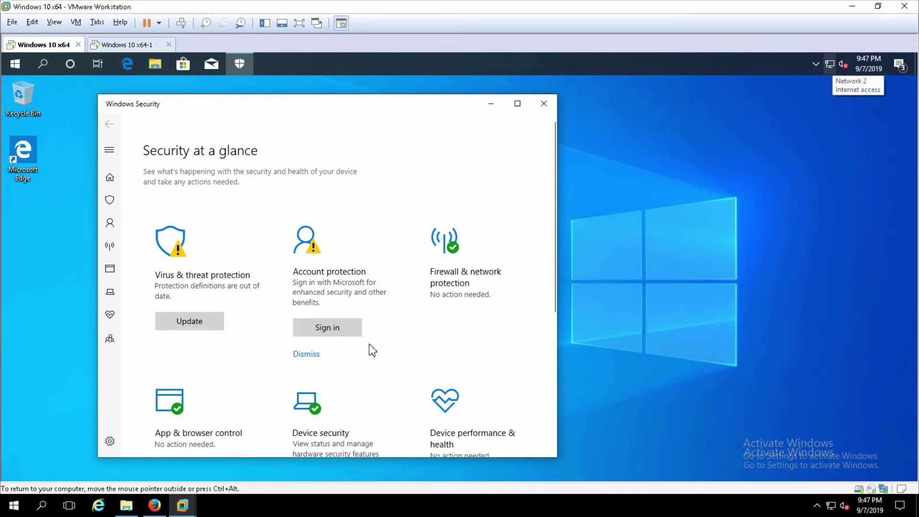
- Open Virus & threat protection and start the online check for protection definition updates
{"action": "left_click", "coordinate": [184, 285]}
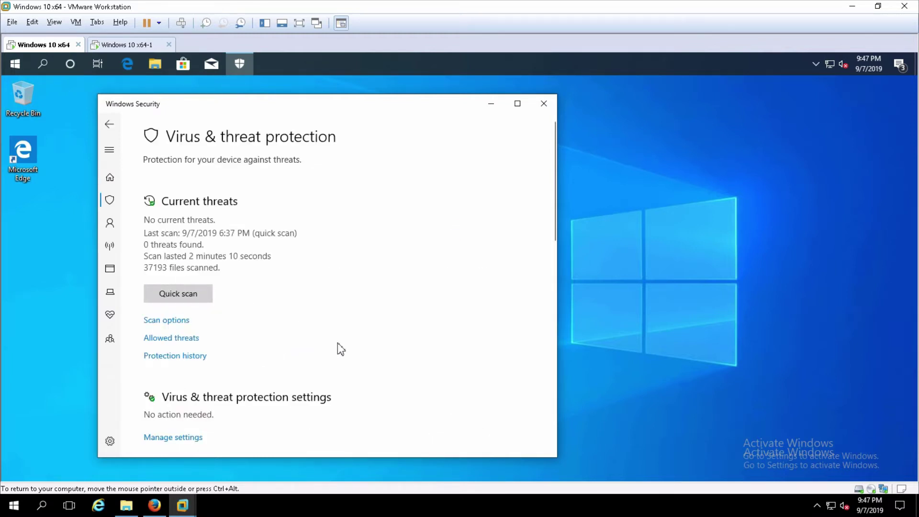
{"action": "scroll", "coordinate": [337, 343], "scroll_direction": "down", "scroll_amount": 5}
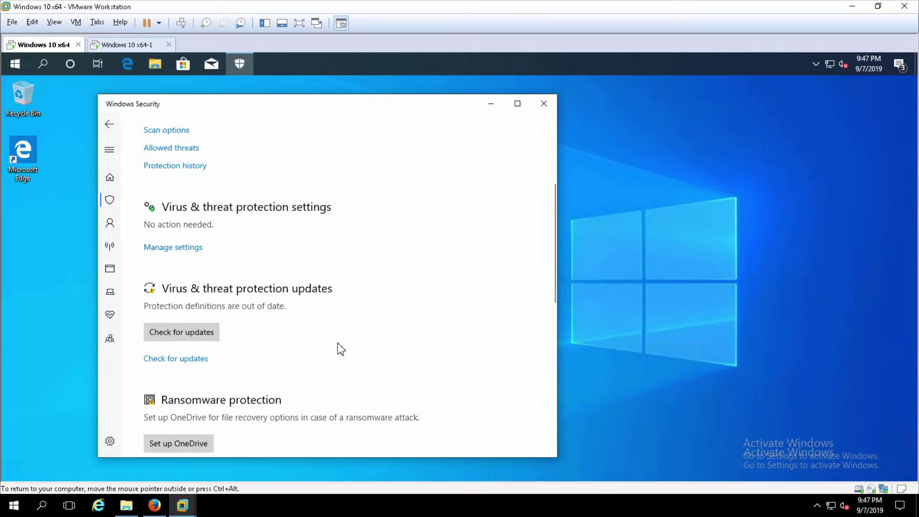
{"action": "scroll", "coordinate": [337, 343], "scroll_direction": "down", "scroll_amount": 1}
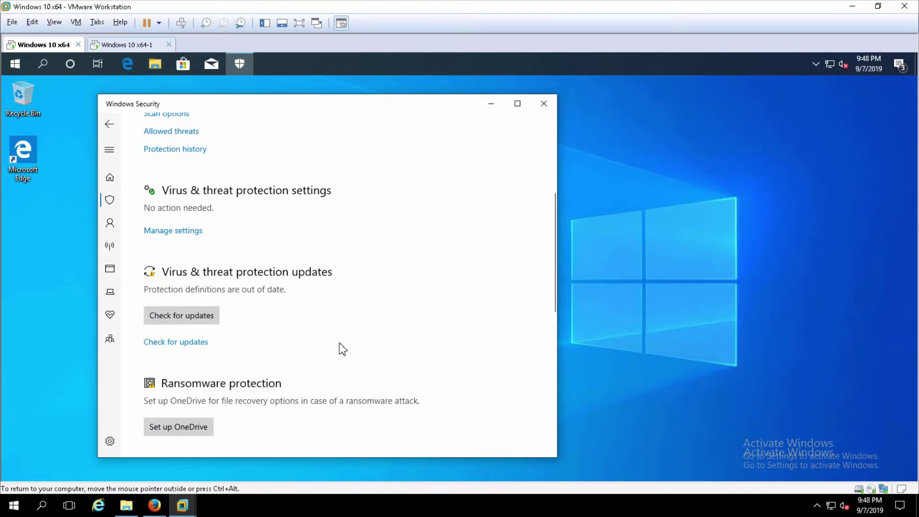
{"action": "left_click", "coordinate": [189, 318]}
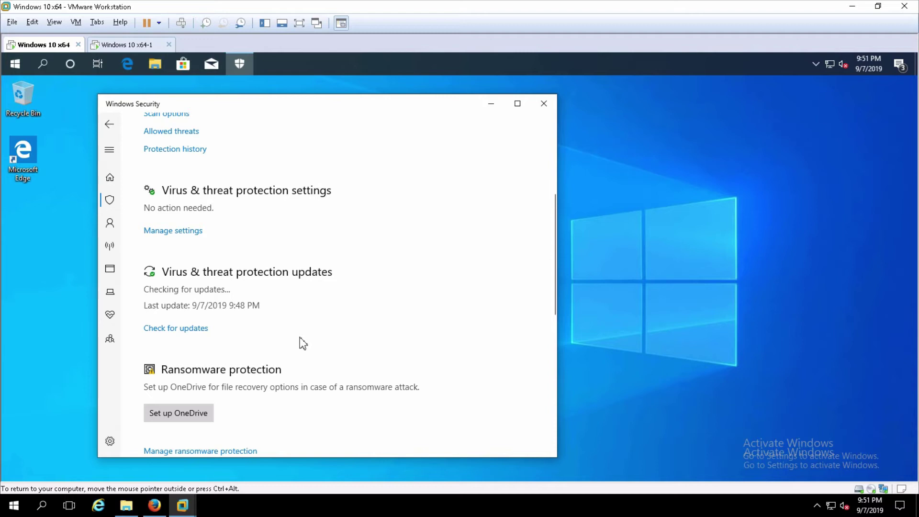
- Switch to the Windows 10 x64-1 virtual machine and view the Virus & threat protection updates section in Windows Security
{"action": "left_click", "coordinate": [140, 46]}
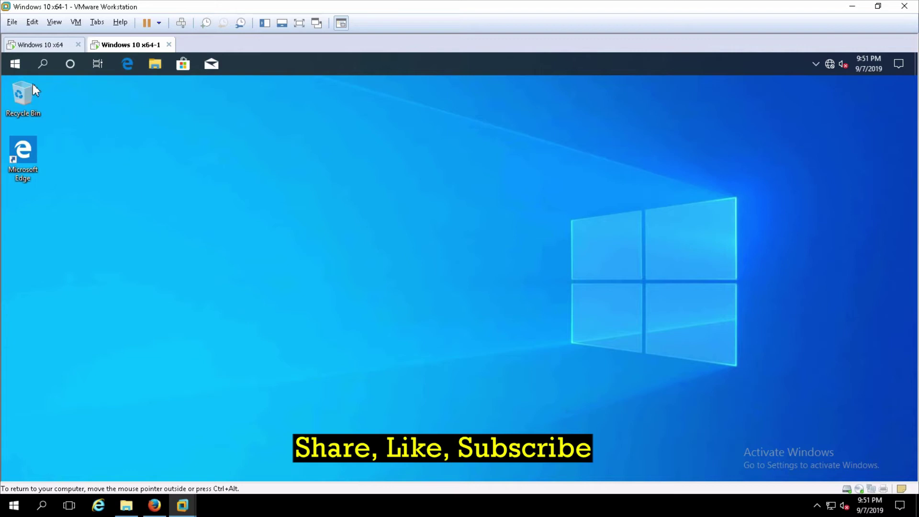
{"action": "left_click", "coordinate": [15, 64]}
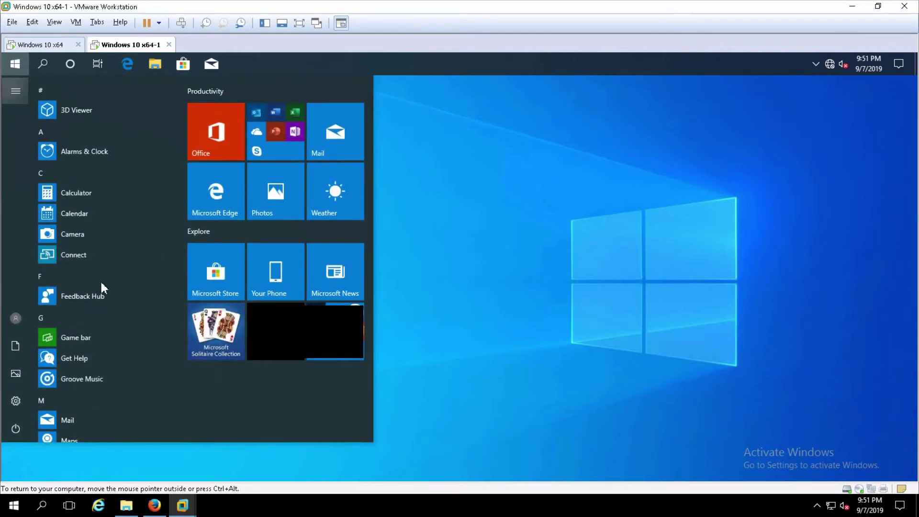
{"action": "scroll", "coordinate": [149, 316], "scroll_direction": "down", "scroll_amount": 8}
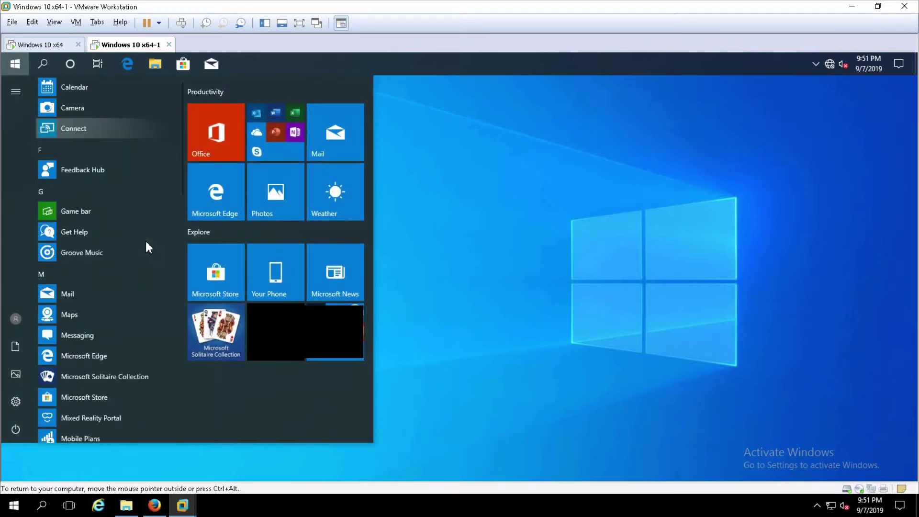
{"action": "scroll", "coordinate": [145, 226], "scroll_direction": "down", "scroll_amount": 8}
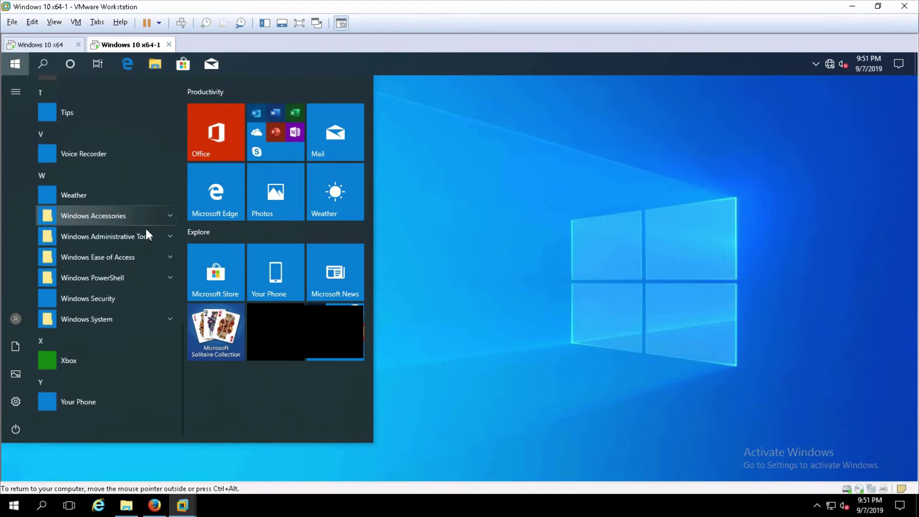
{"action": "left_click", "coordinate": [108, 303]}
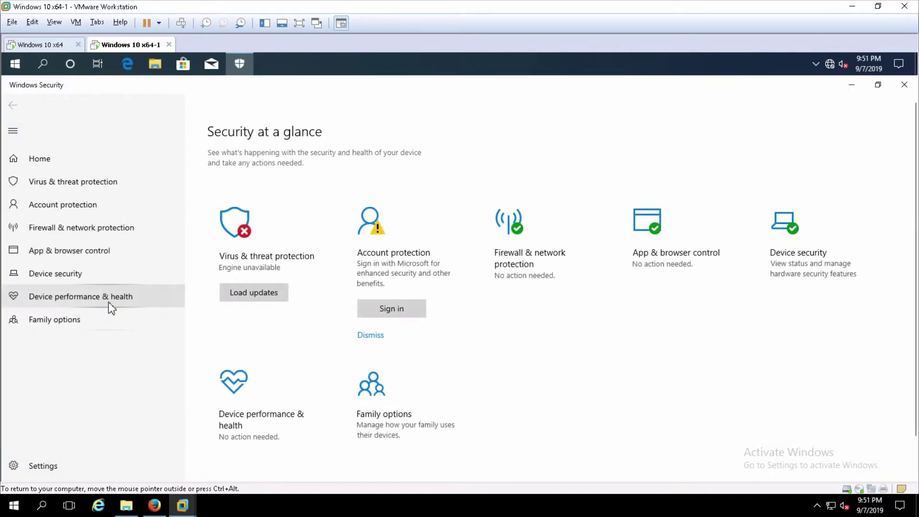
{"action": "left_click", "coordinate": [268, 269]}
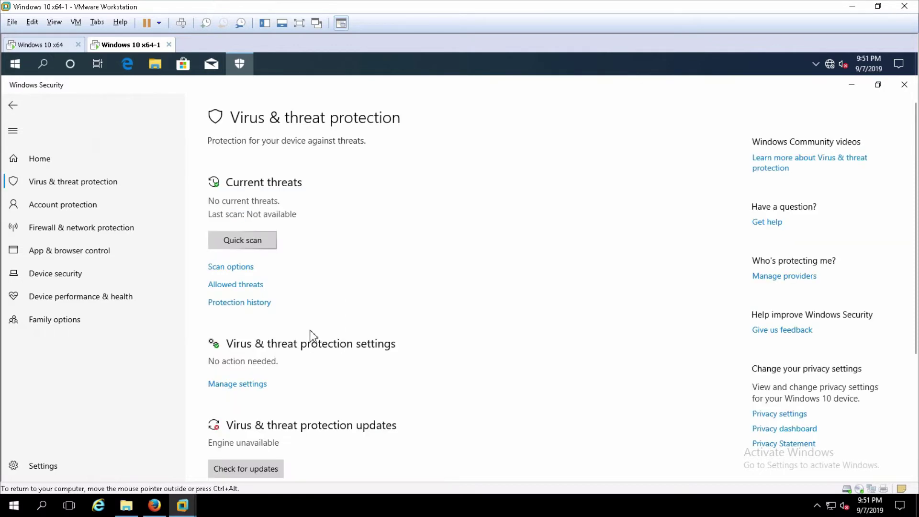
{"action": "scroll", "coordinate": [371, 405], "scroll_direction": "down", "scroll_amount": 4}
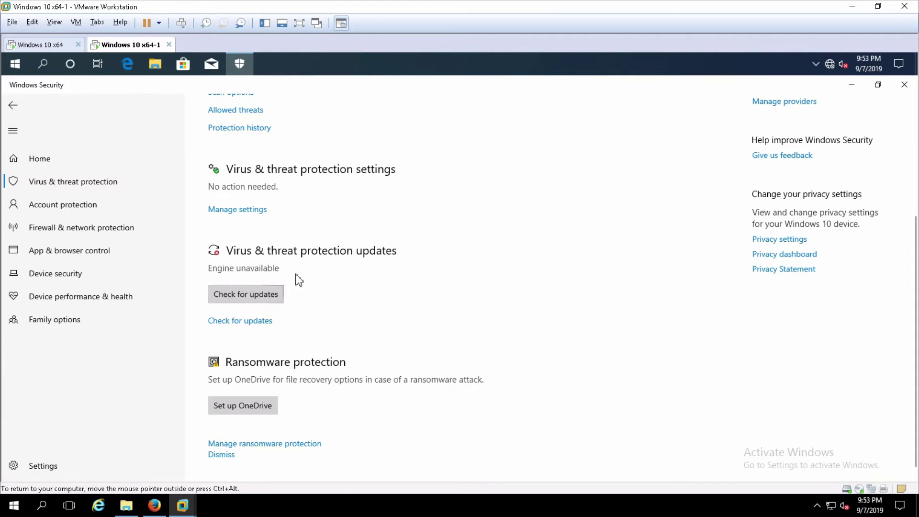
- Compare the definition versions on the Microsoft security intelligence page in Firefox with the system type of the Windows 10 x64-1 virtual machine
{"action": "left_click", "coordinate": [164, 502]}
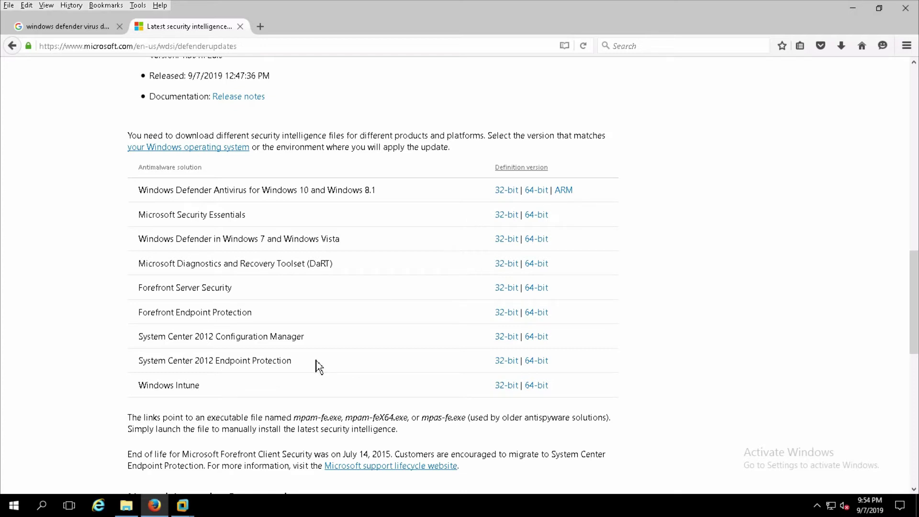
{"action": "mouse_move", "coordinate": [185, 511]}
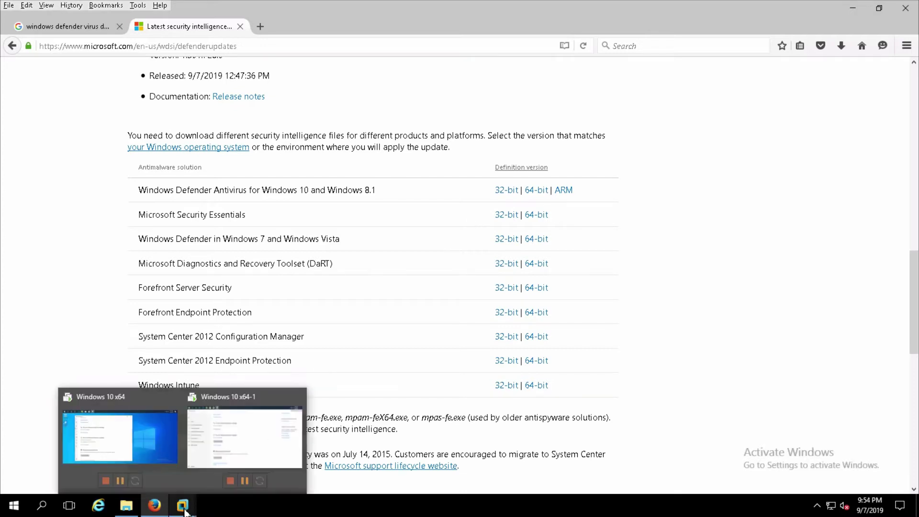
{"action": "left_click", "coordinate": [226, 450]}
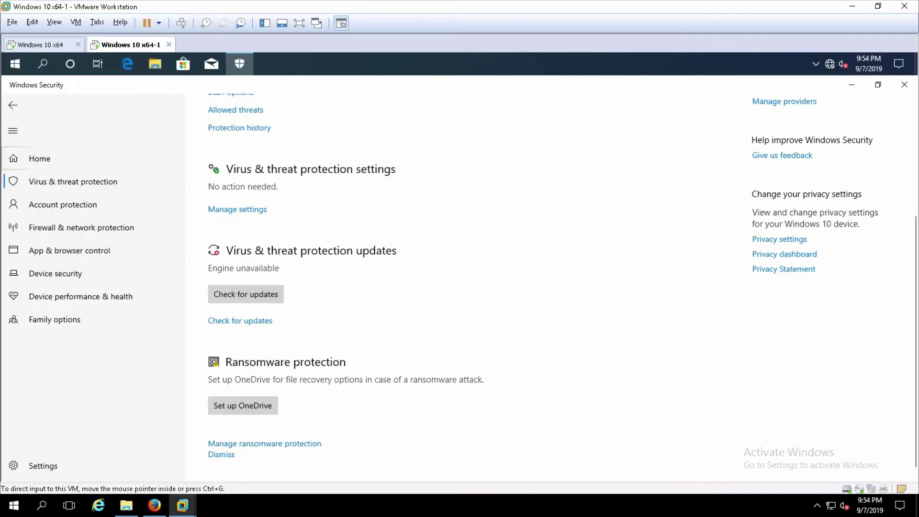
{"action": "right_click", "coordinate": [22, 67]}
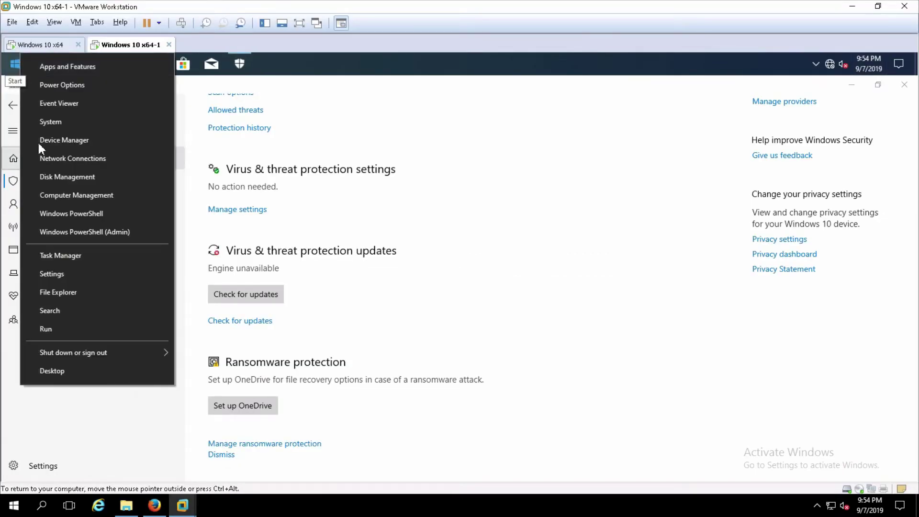
{"action": "left_click", "coordinate": [47, 120]}
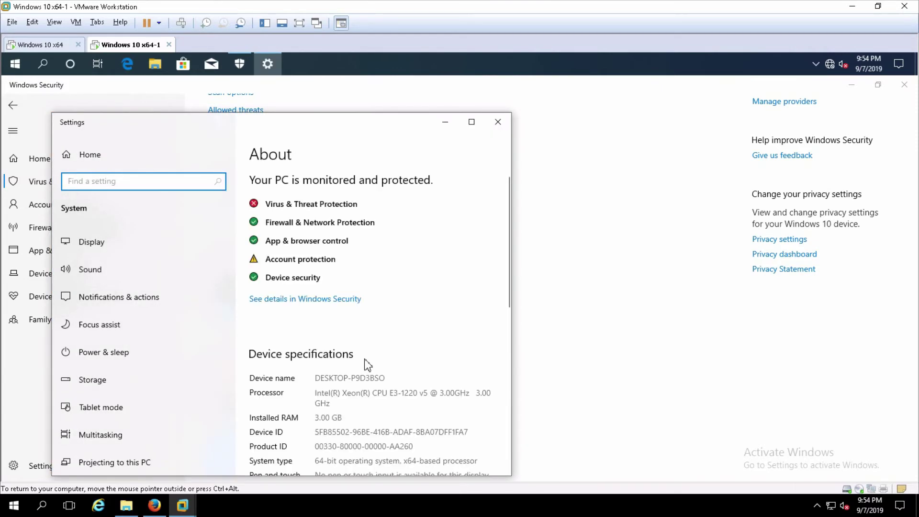
{"action": "scroll", "coordinate": [365, 359], "scroll_direction": "down", "scroll_amount": 3}
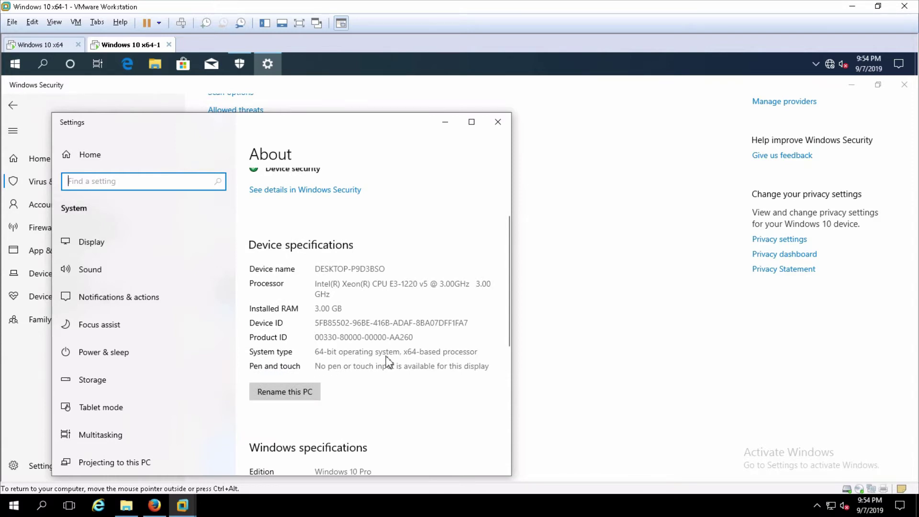
{"action": "left_click", "coordinate": [501, 126]}
- Switch to Firefox and download the 64-bit definition file for Windows Defender Antivirus for Windows 10 and Windows 8.1
{"action": "left_click", "coordinate": [154, 505]}
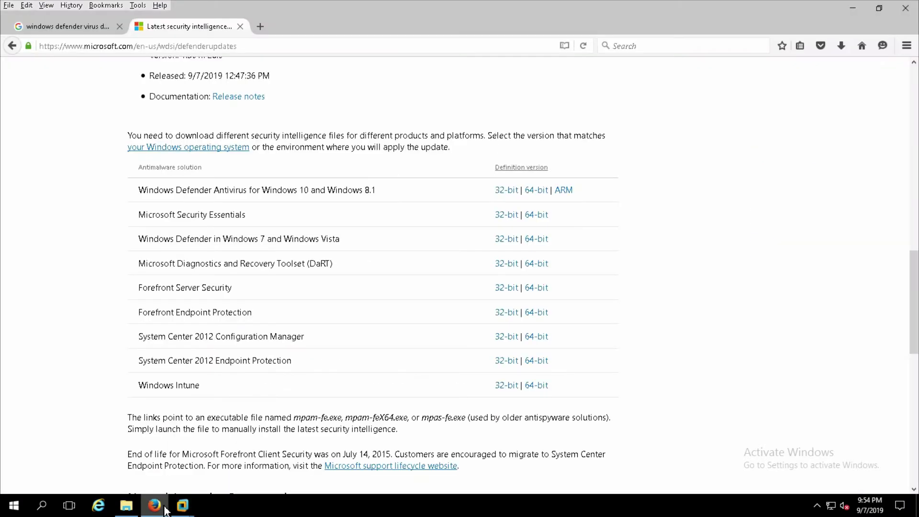
{"action": "left_click", "coordinate": [545, 193]}
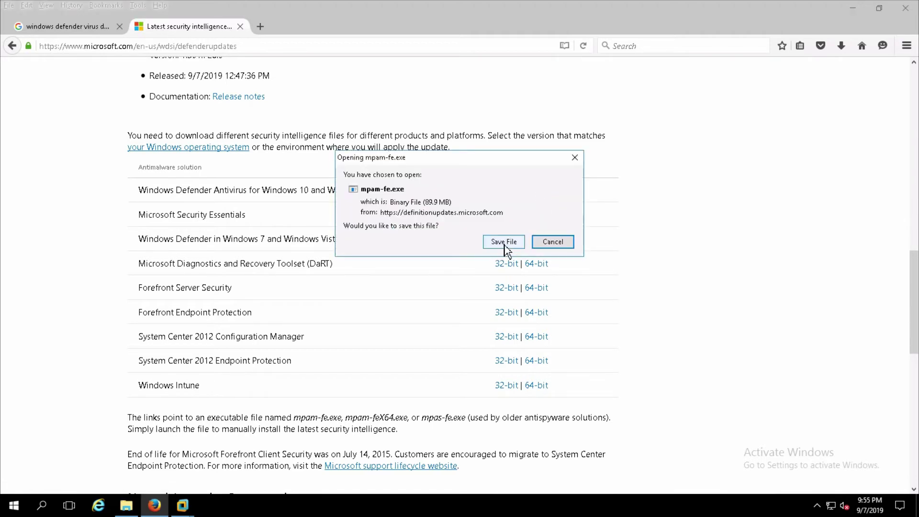
{"action": "left_click", "coordinate": [505, 244]}
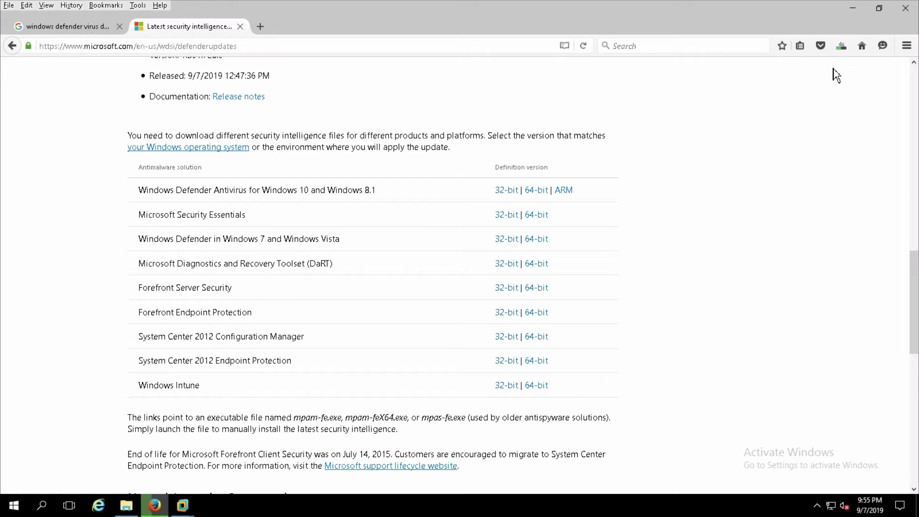
- Open the download's containing folder and copy mpam-fe.exe
{"action": "left_click", "coordinate": [846, 48]}
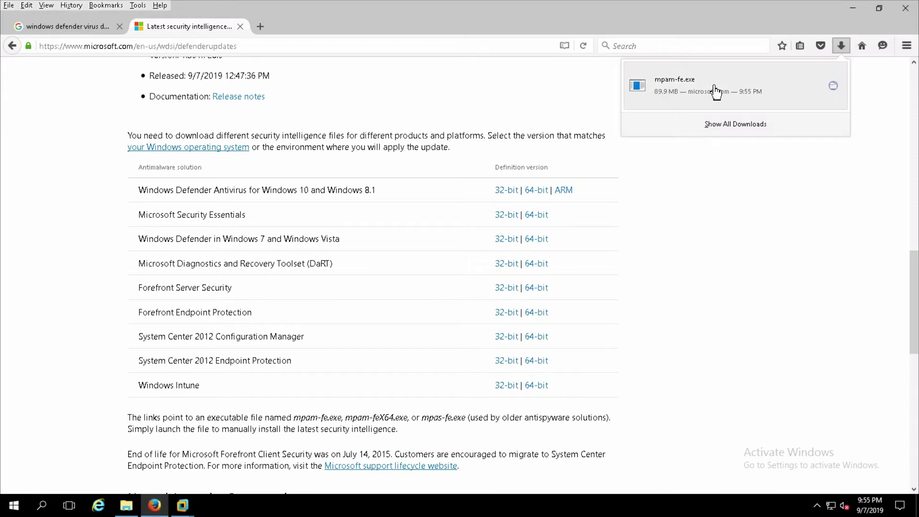
{"action": "left_click", "coordinate": [834, 86]}
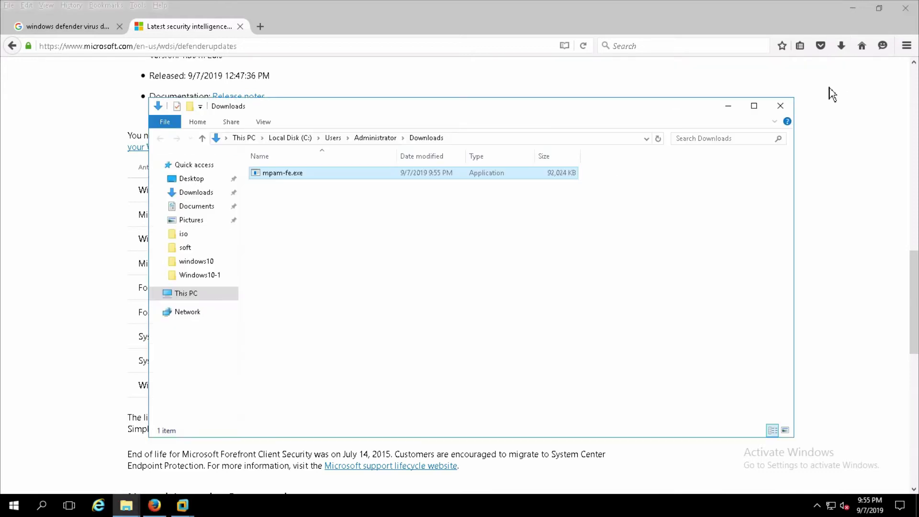
{"action": "double_click", "coordinate": [271, 174]}
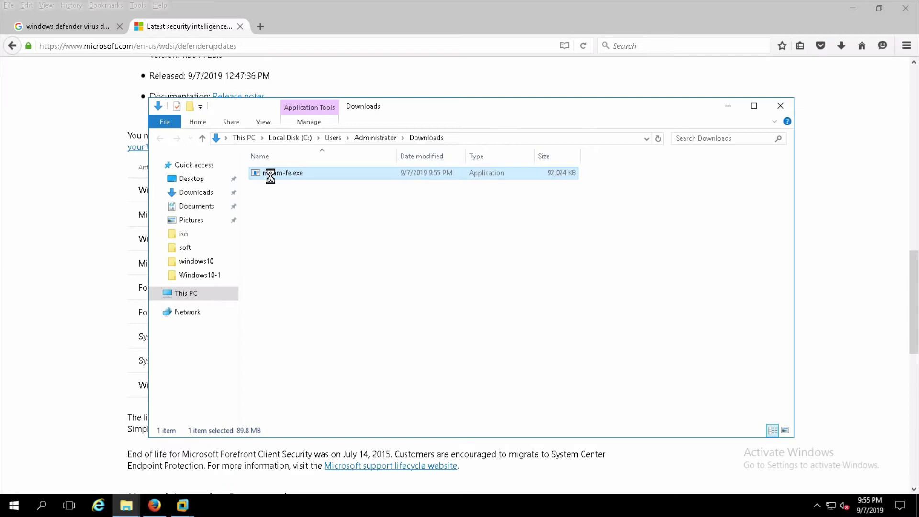
{"action": "right_click", "coordinate": [271, 175]}
{"action": "left_click", "coordinate": [297, 322]}
- Paste mpam-fe.exe onto the desktop of the Windows 10 x64-1 virtual machine and refresh the desktop
{"action": "left_click", "coordinate": [189, 512]}
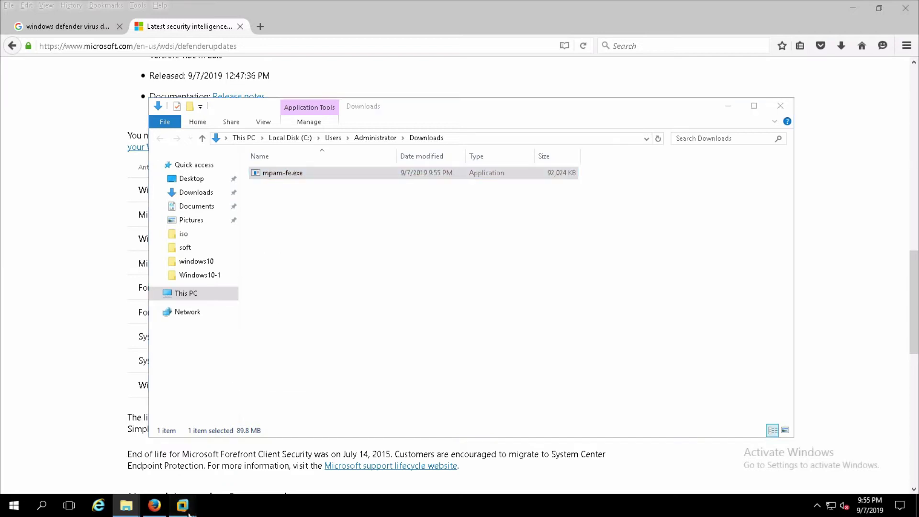
{"action": "left_click", "coordinate": [240, 452]}
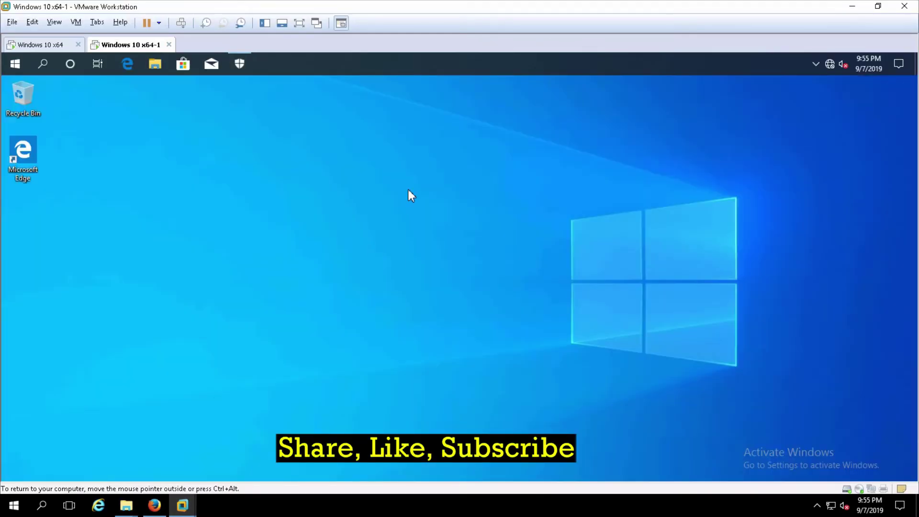
{"action": "right_click", "coordinate": [410, 190]}
{"action": "left_click", "coordinate": [429, 240]}
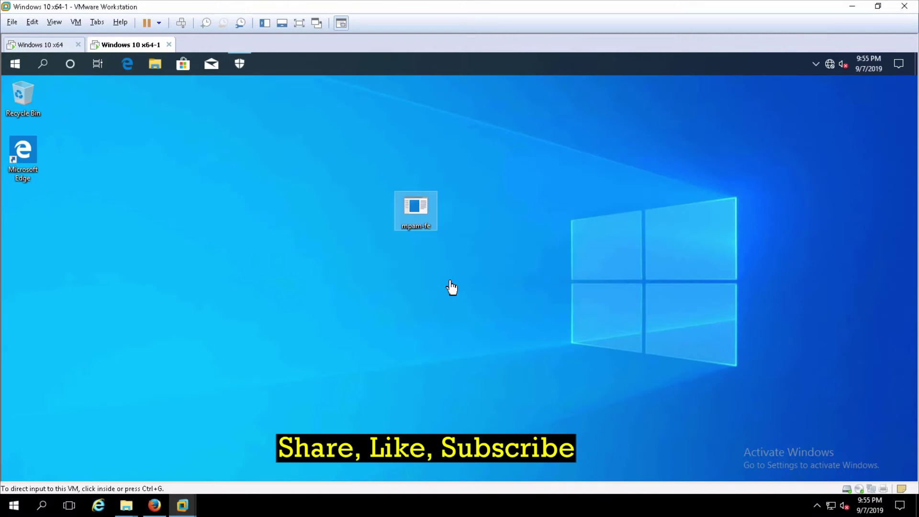
{"action": "left_click", "coordinate": [467, 249]}
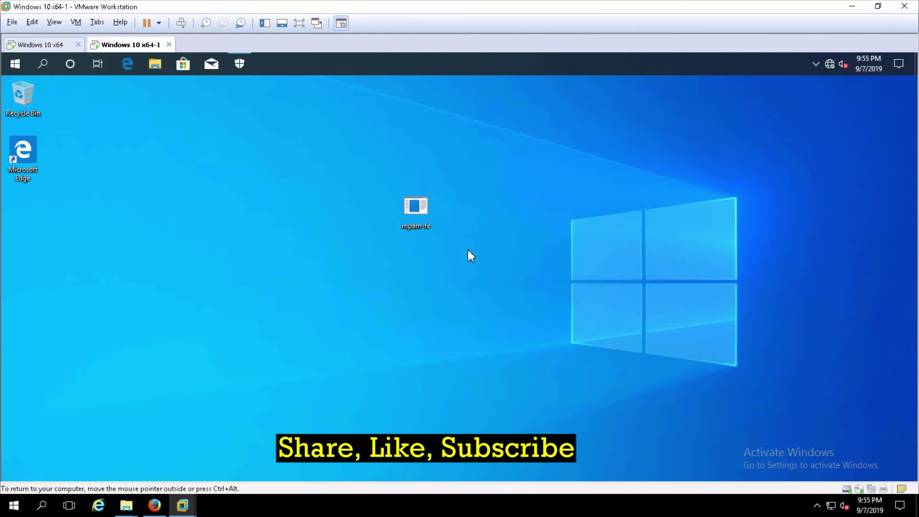
{"action": "right_click", "coordinate": [468, 249]}
{"action": "left_click", "coordinate": [493, 287]}
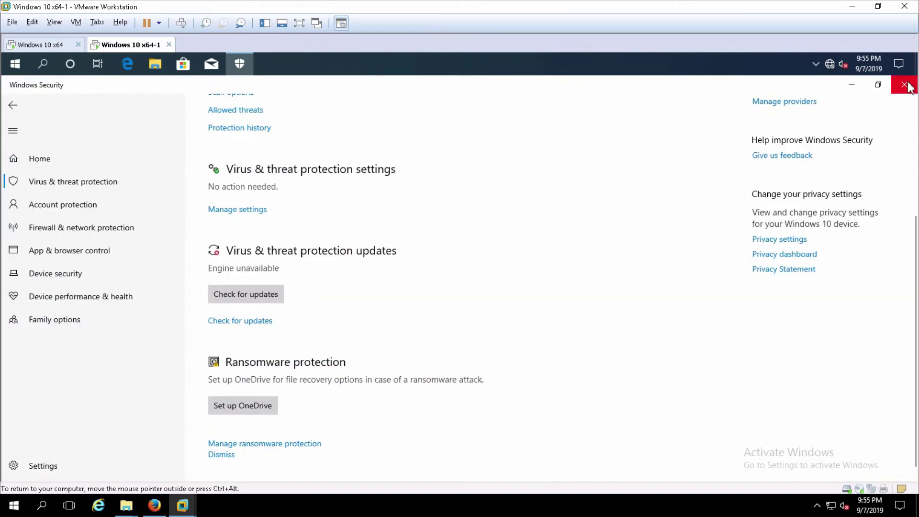
- Reopen Windows Security in the Windows 10 x64-1 virtual machine and check the update status under Virus & threat protection
{"action": "left_click", "coordinate": [906, 85]}
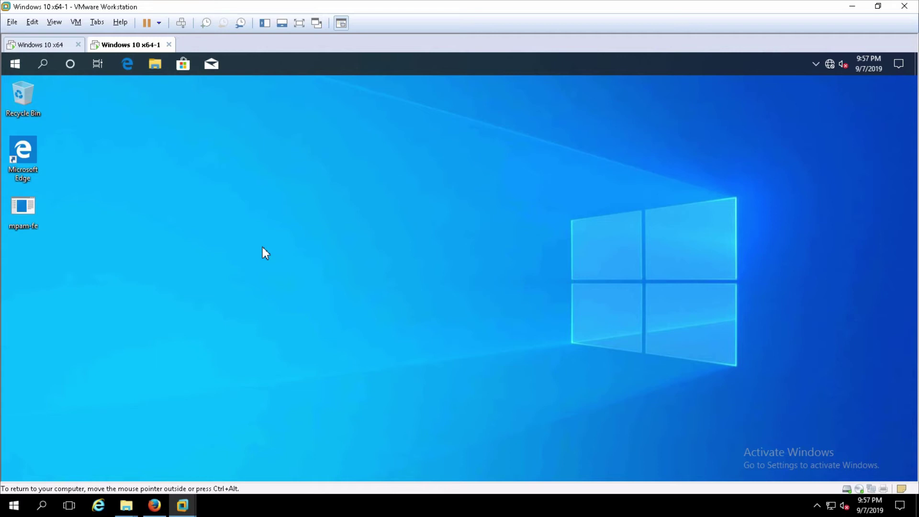
{"action": "left_click", "coordinate": [15, 63]}
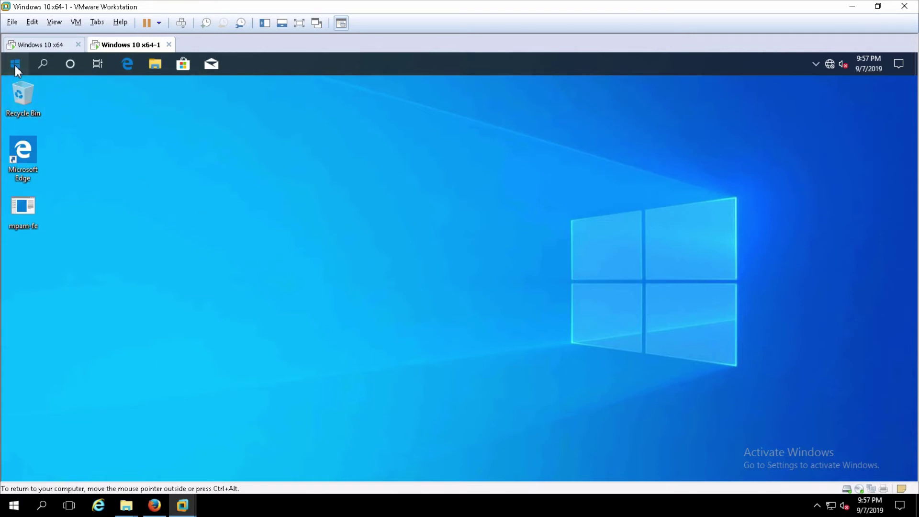
{"action": "scroll", "coordinate": [118, 283], "scroll_direction": "down", "scroll_amount": 6}
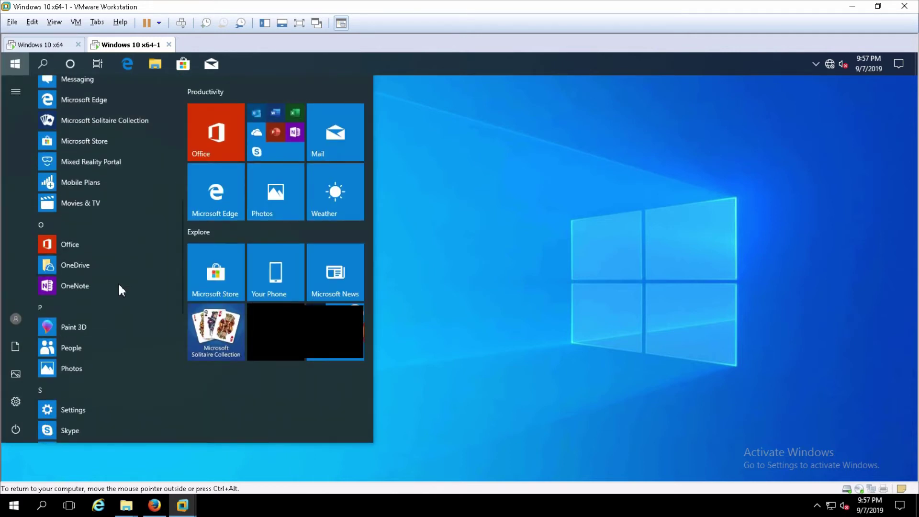
{"action": "scroll", "coordinate": [118, 282], "scroll_direction": "down", "scroll_amount": 5}
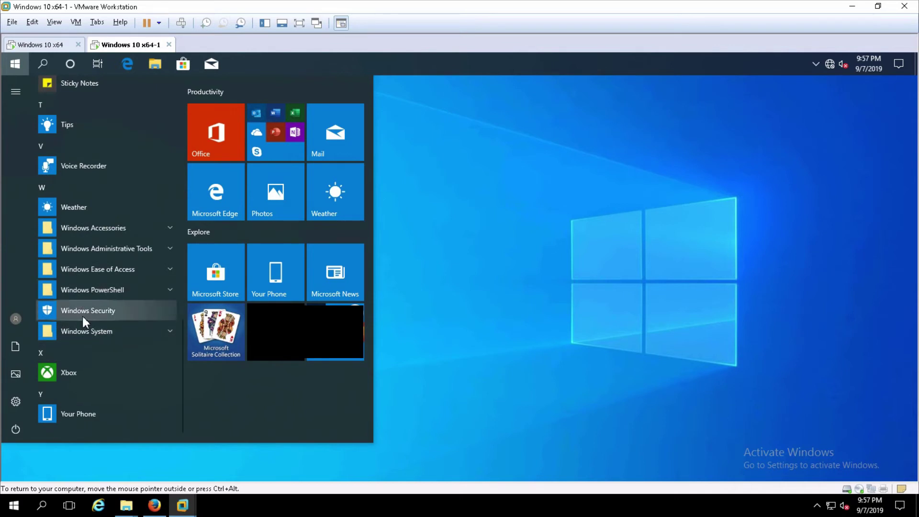
{"action": "left_click", "coordinate": [95, 312]}
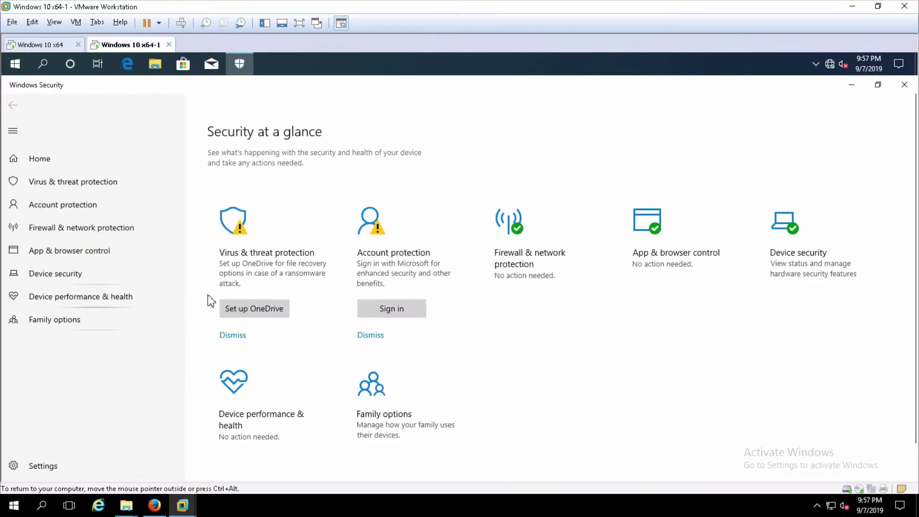
{"action": "left_click", "coordinate": [295, 265]}
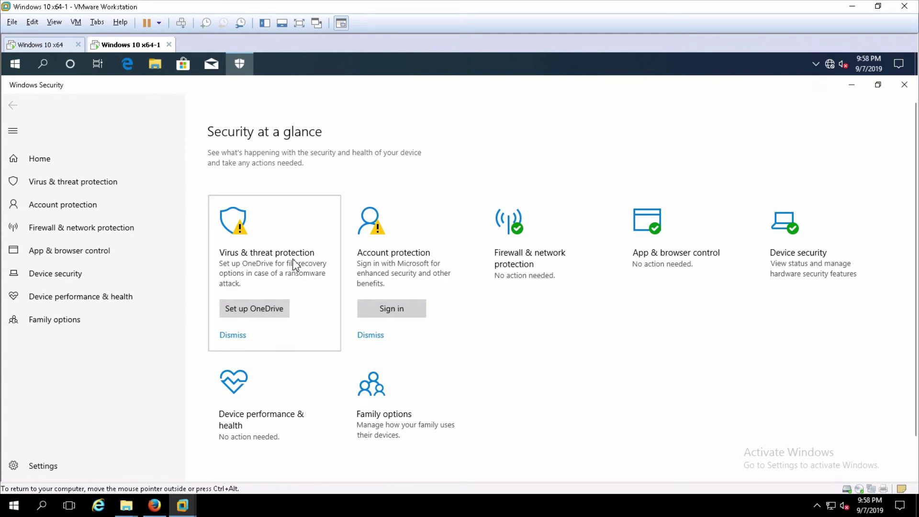
{"action": "scroll", "coordinate": [338, 333], "scroll_direction": "down", "scroll_amount": 2}
{"action": "scroll", "coordinate": [343, 340], "scroll_direction": "down", "scroll_amount": 3}
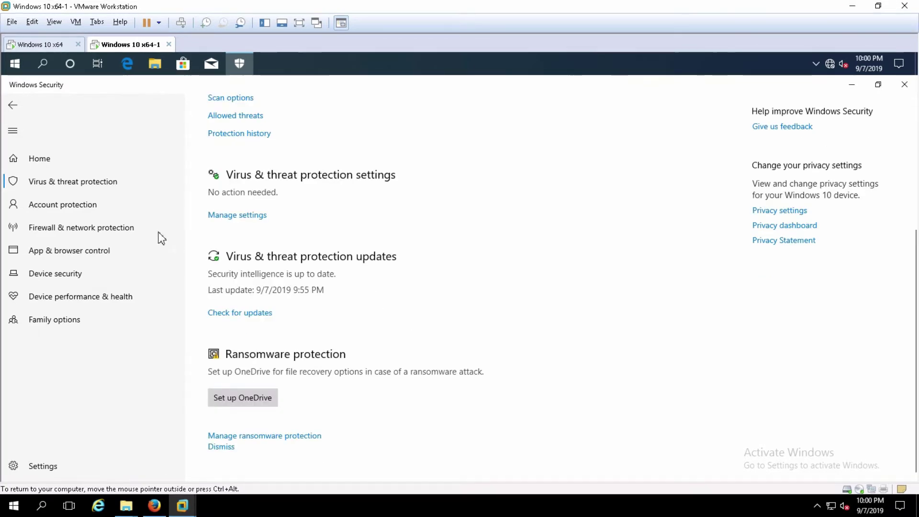
- Dismiss the OneDrive setup and Microsoft sign-in recommendations on the Windows Security home page, and check the hidden notification icons
{"action": "left_click", "coordinate": [41, 164]}
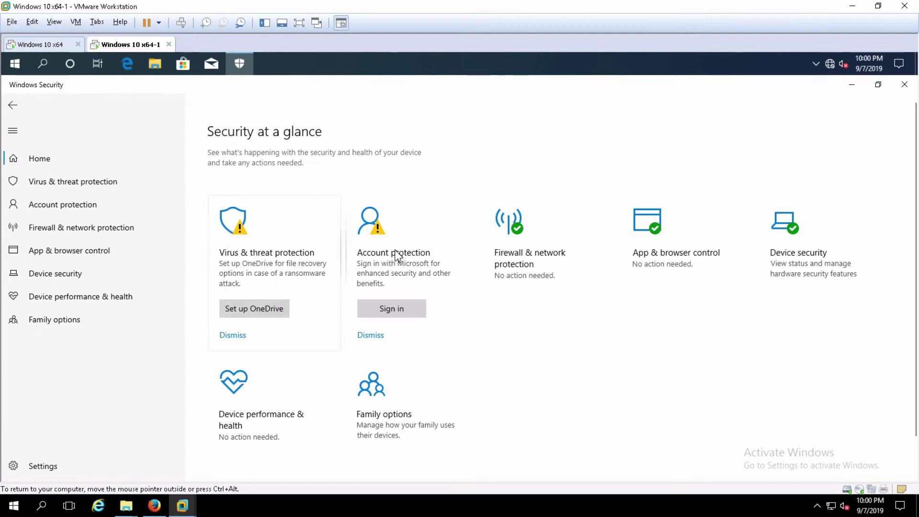
{"action": "left_click", "coordinate": [233, 336]}
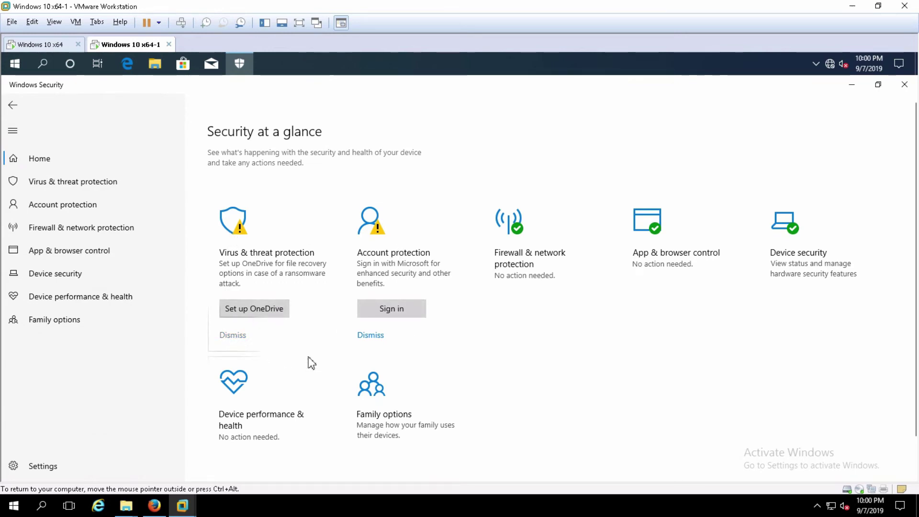
{"action": "left_click", "coordinate": [382, 336]}
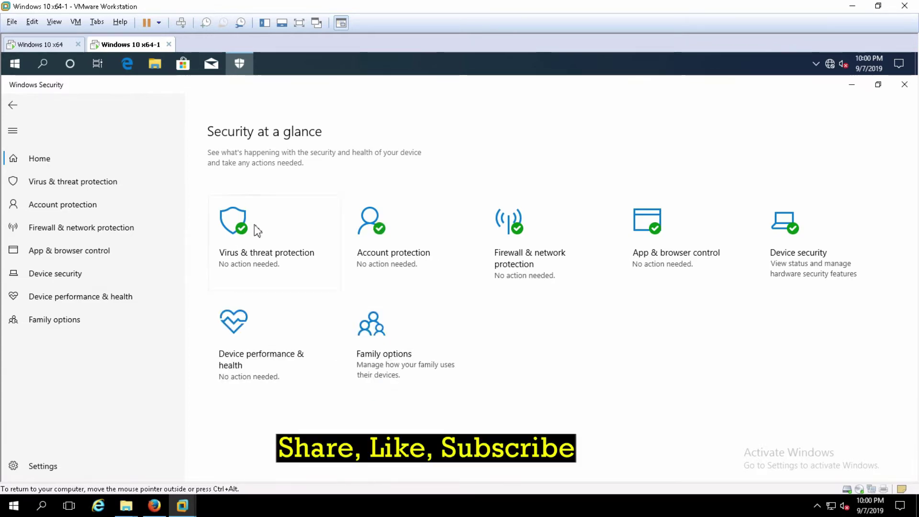
{"action": "left_click", "coordinate": [817, 67]}
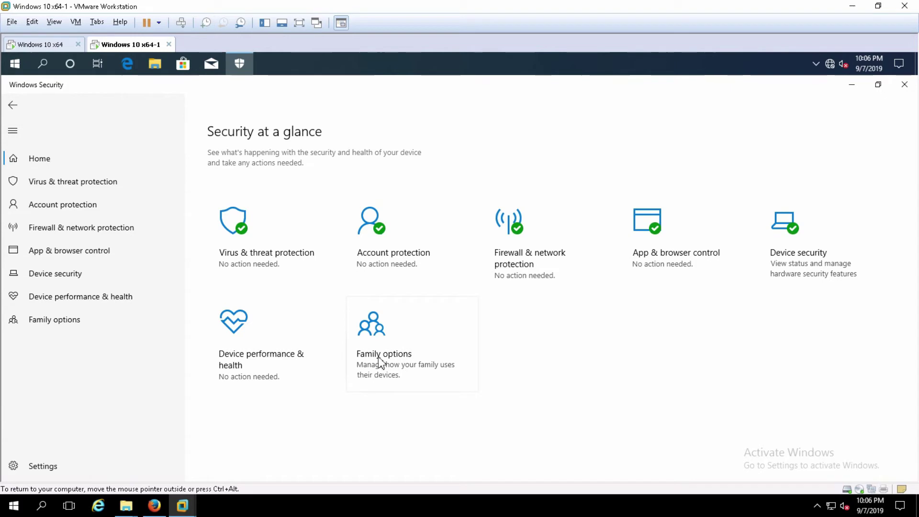
- Switch to the Windows 10 x64 virtual machine, dismiss its OneDrive and account sign-in recommendations, and show the hidden notification icons
{"action": "left_click", "coordinate": [41, 44]}
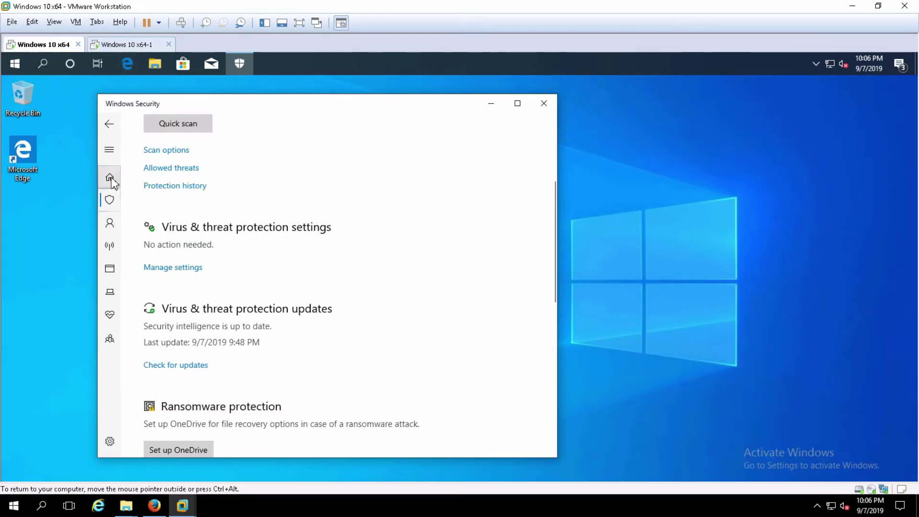
{"action": "scroll", "coordinate": [112, 184], "scroll_direction": "up", "scroll_amount": 5}
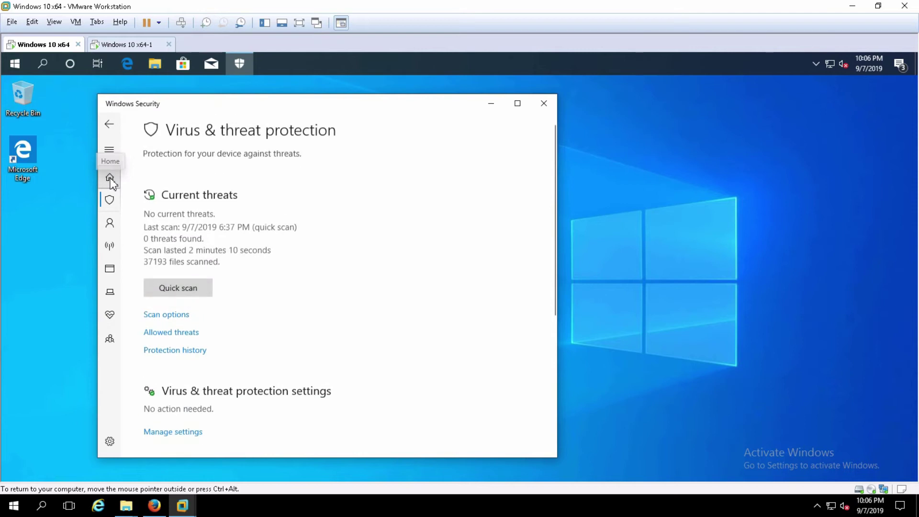
{"action": "left_click", "coordinate": [110, 180]}
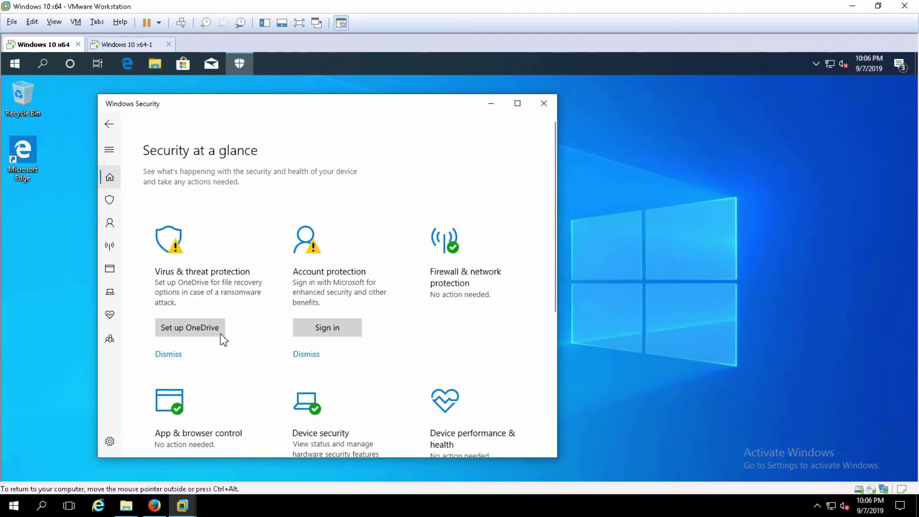
{"action": "left_click", "coordinate": [173, 356]}
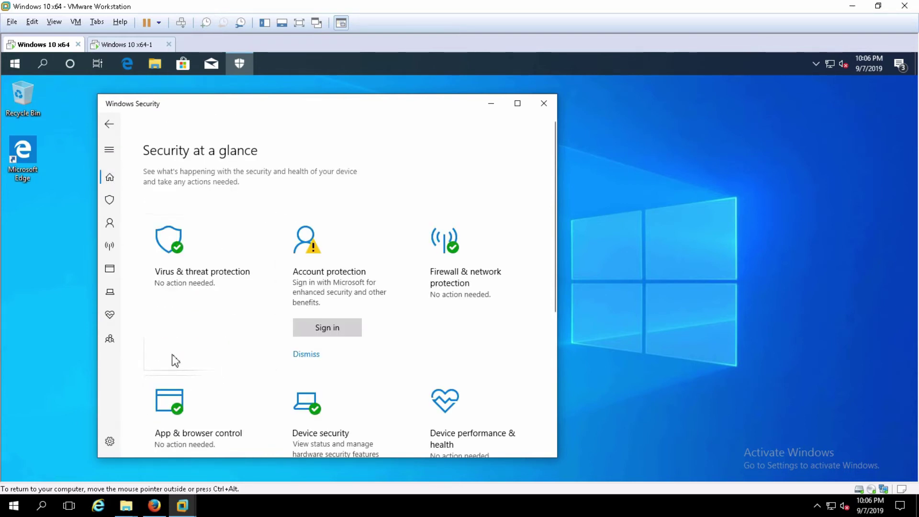
{"action": "left_click", "coordinate": [318, 355]}
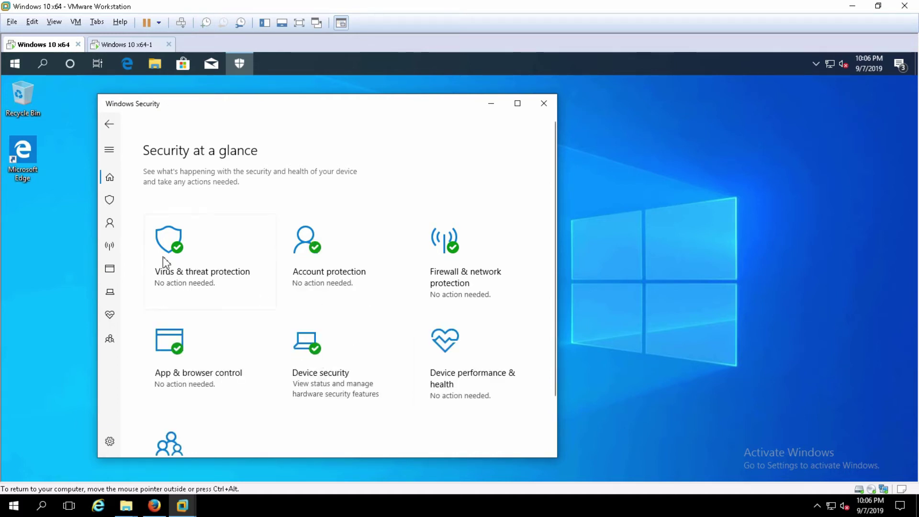
{"action": "left_click", "coordinate": [816, 64]}
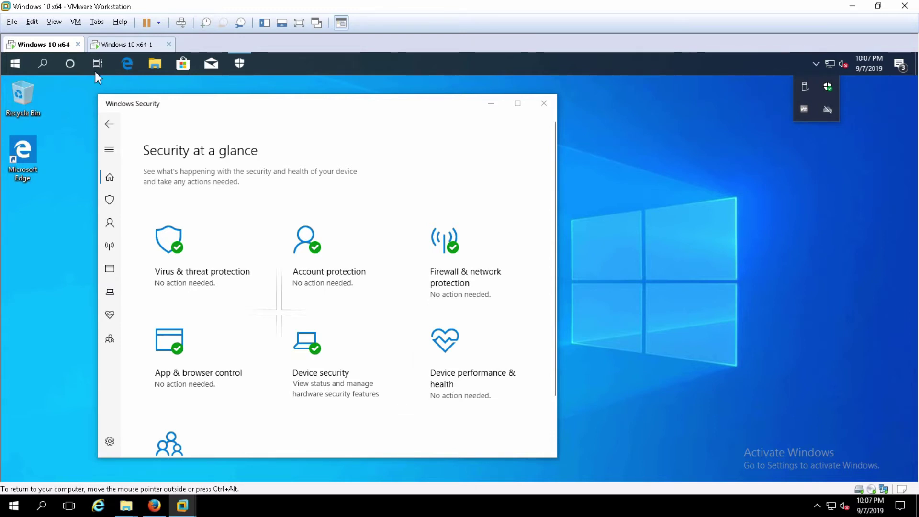
- Return to the Windows 10 x64-1 virtual machine and open the scan options under Virus & threat protection
{"action": "left_click", "coordinate": [122, 45]}
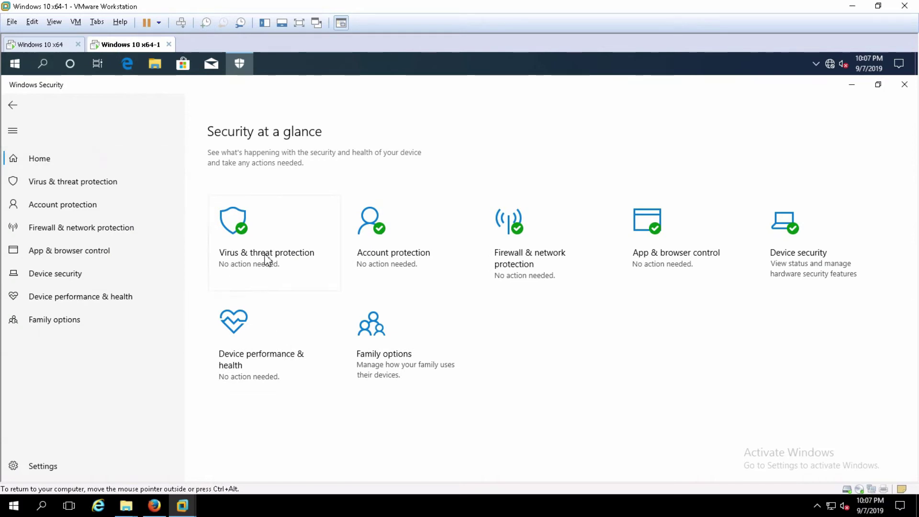
{"action": "left_click", "coordinate": [300, 240]}
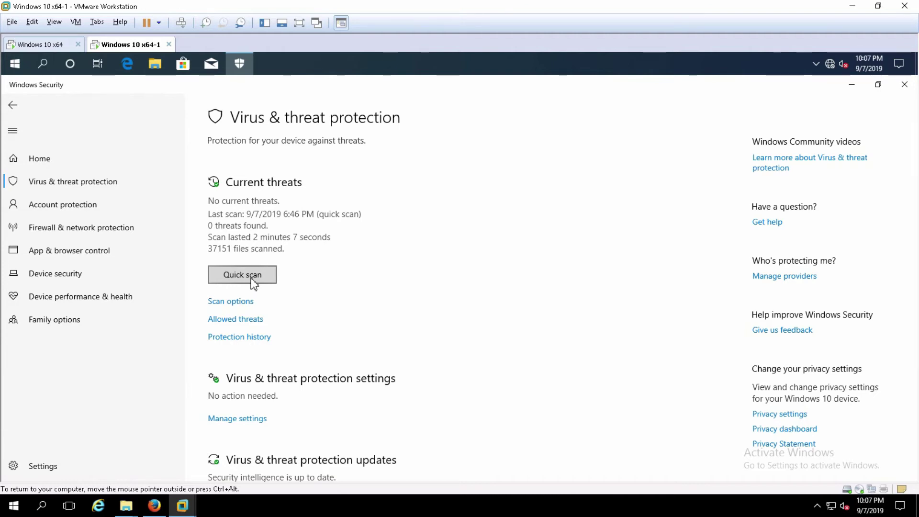
{"action": "left_click", "coordinate": [242, 302]}
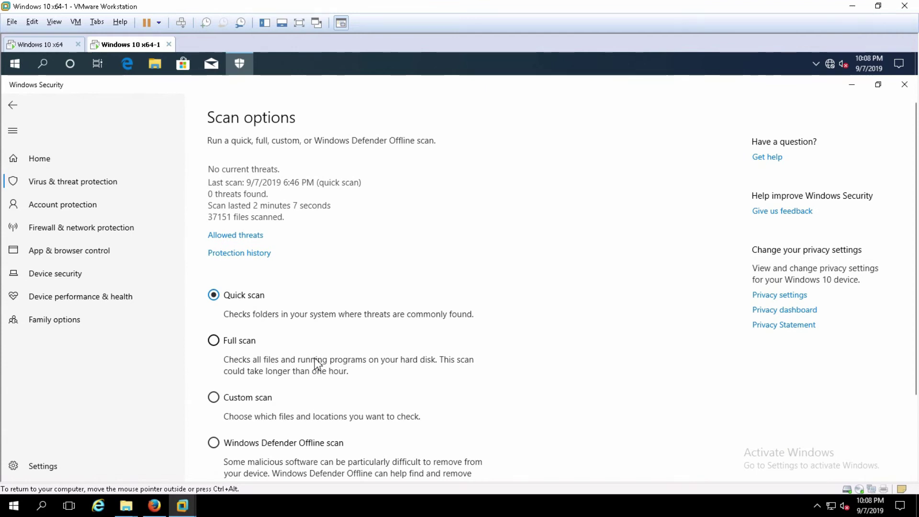
{"action": "scroll", "coordinate": [316, 362], "scroll_direction": "down", "scroll_amount": 1}
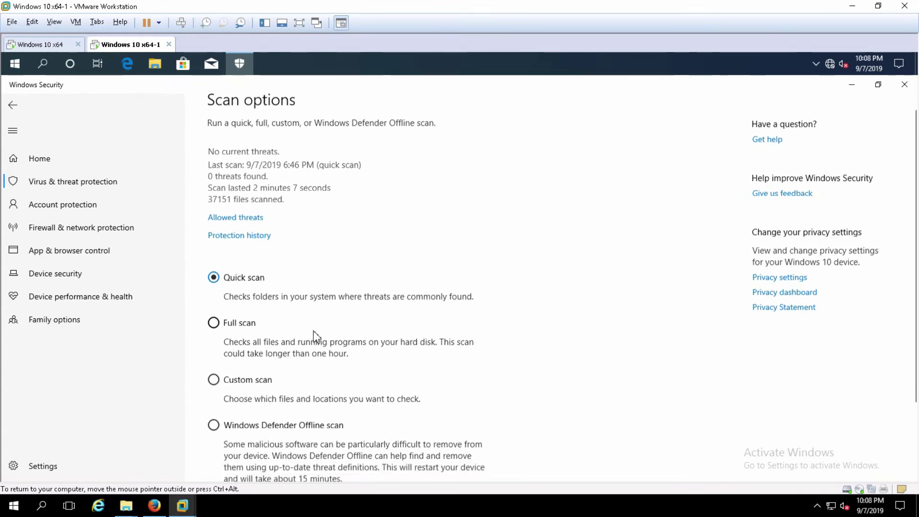
{"action": "scroll", "coordinate": [318, 343], "scroll_direction": "down", "scroll_amount": 2}
- Run a custom scan of the Tally_Data folder on Local Disk (C:)
{"action": "left_click", "coordinate": [214, 238]}
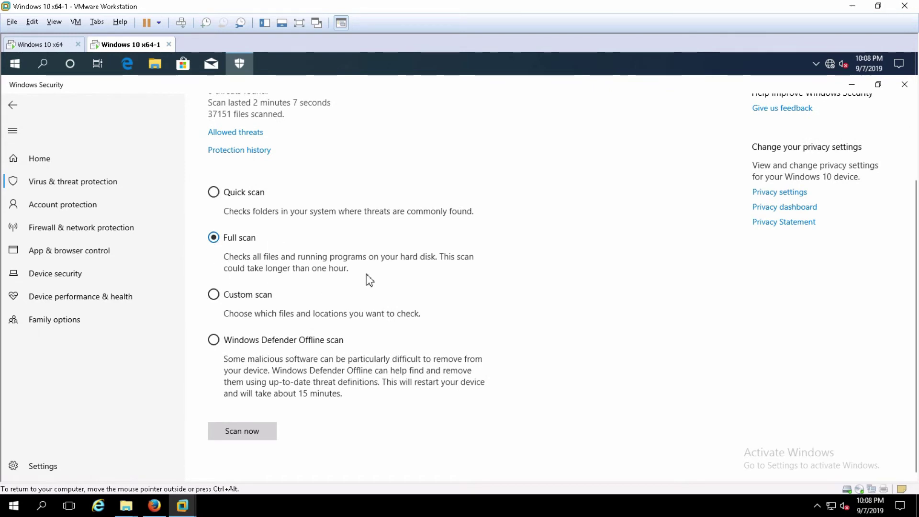
{"action": "left_click", "coordinate": [214, 294]}
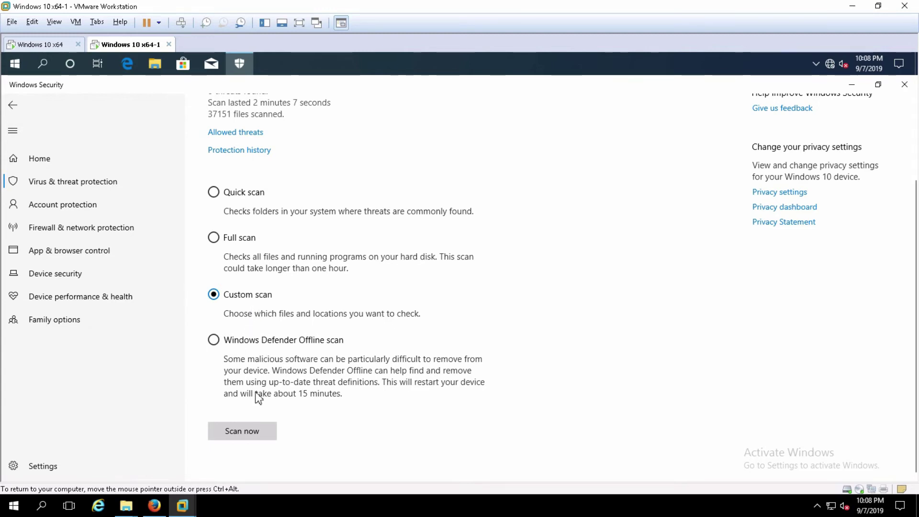
{"action": "left_click", "coordinate": [243, 438]}
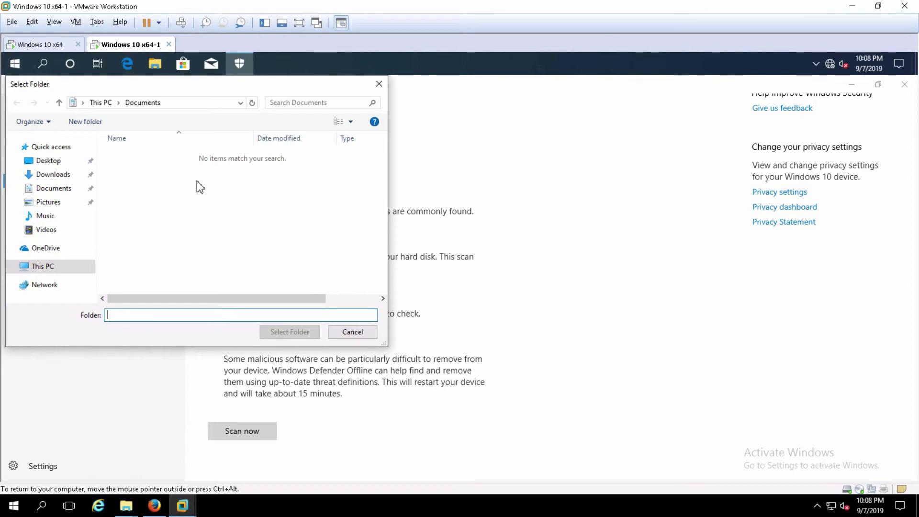
{"action": "left_click", "coordinate": [48, 270]}
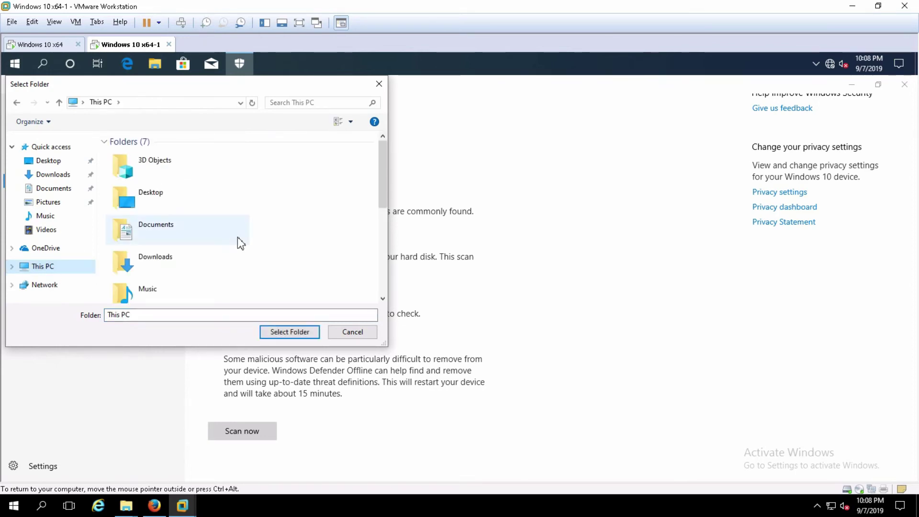
{"action": "scroll", "coordinate": [238, 237], "scroll_direction": "down", "scroll_amount": 3}
{"action": "double_click", "coordinate": [169, 208]}
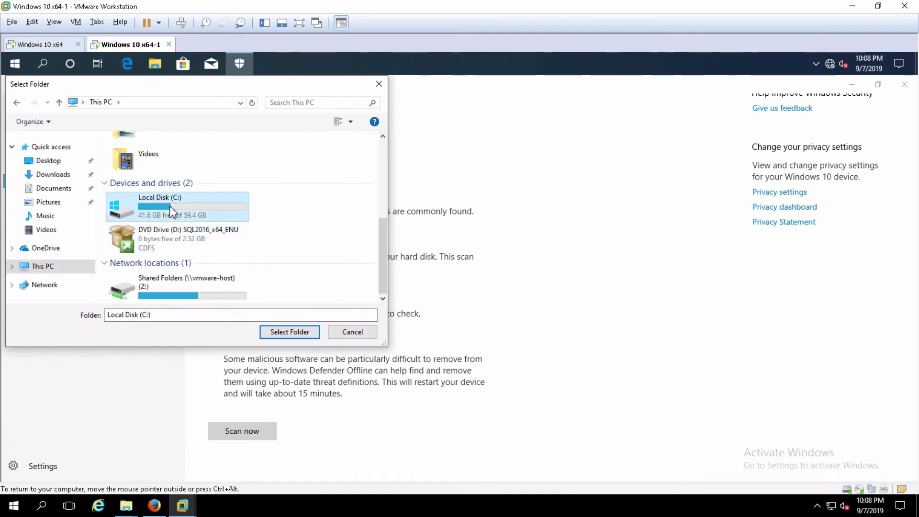
{"action": "left_click", "coordinate": [141, 193]}
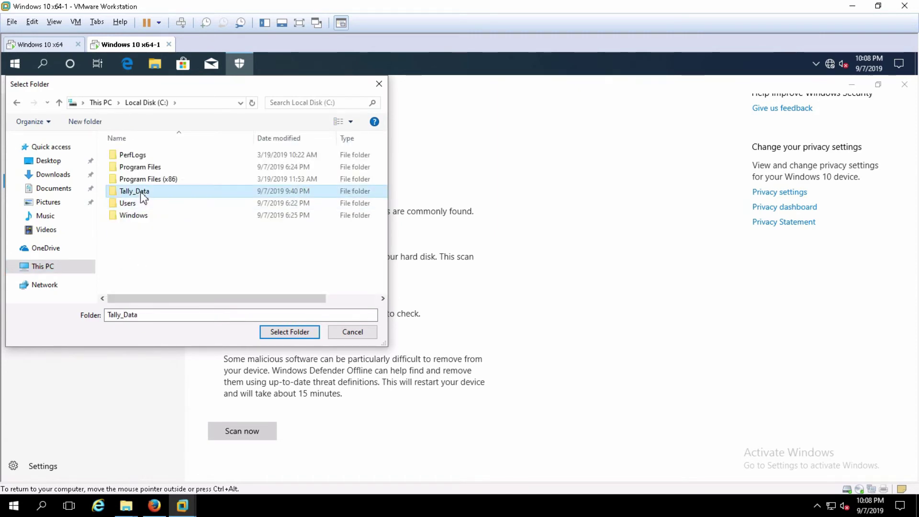
{"action": "left_click", "coordinate": [288, 332]}
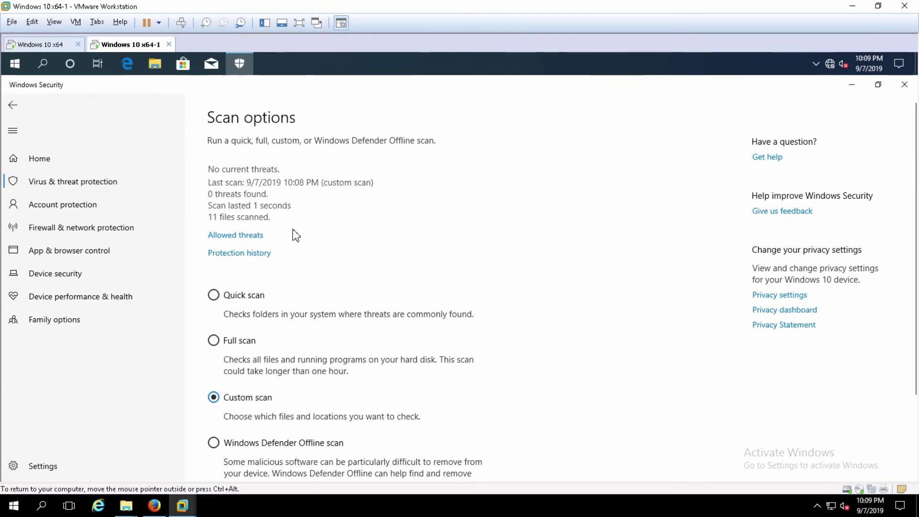
- Start a Windows Defender Offline scan, confirming the restart and allowing Windows Security to make changes
{"action": "scroll", "coordinate": [365, 363], "scroll_direction": "down", "scroll_amount": 3}
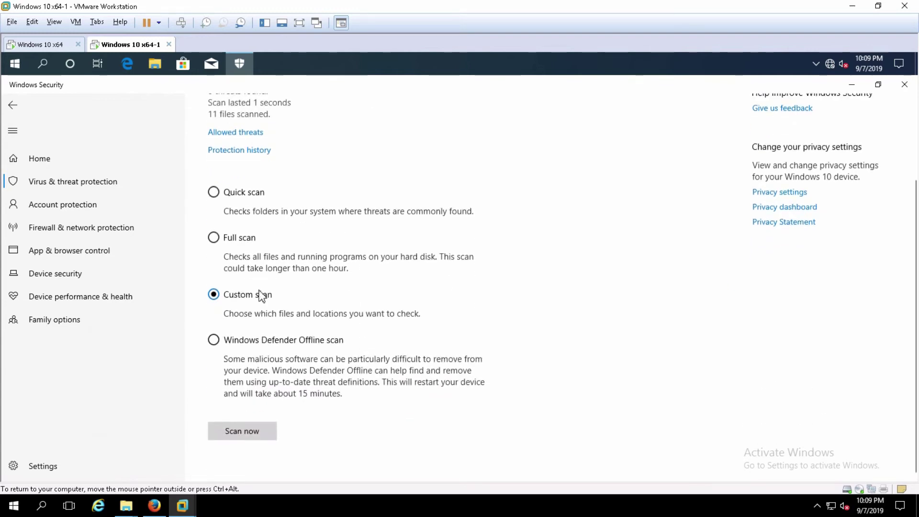
{"action": "left_click", "coordinate": [214, 341]}
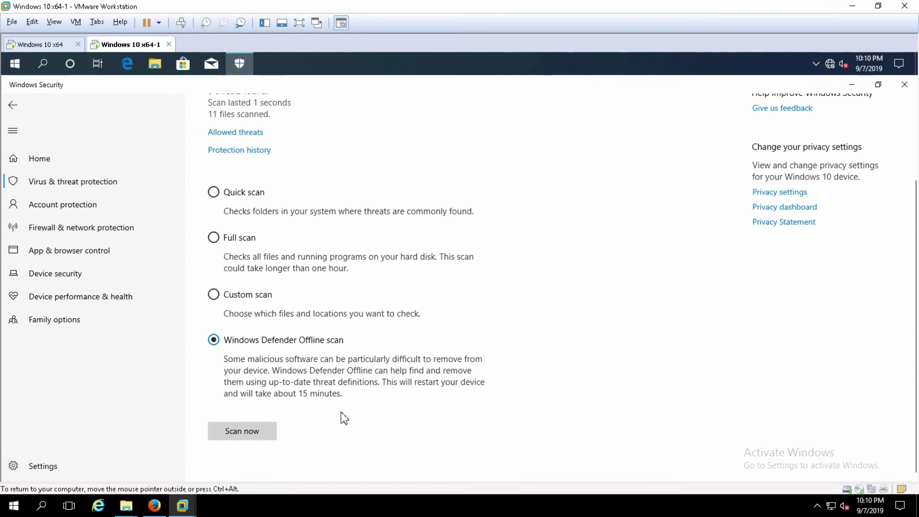
{"action": "left_click", "coordinate": [241, 432]}
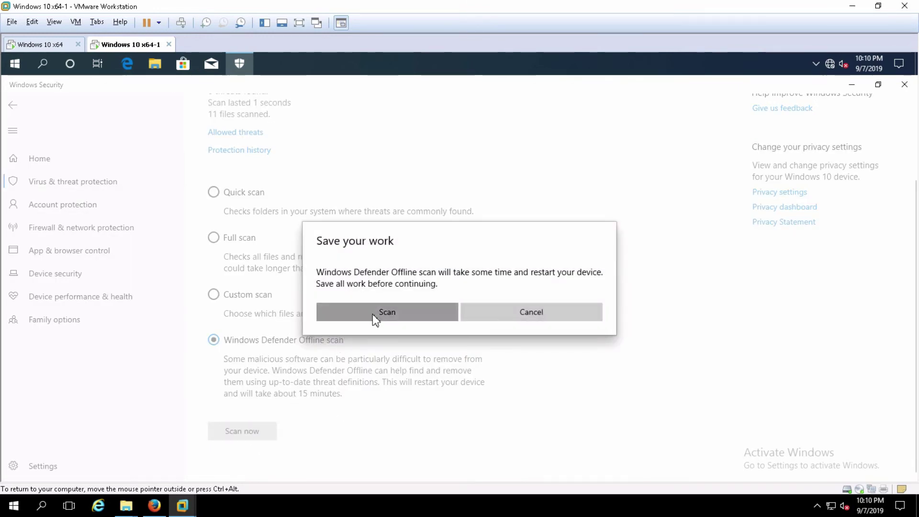
{"action": "left_click", "coordinate": [372, 314]}
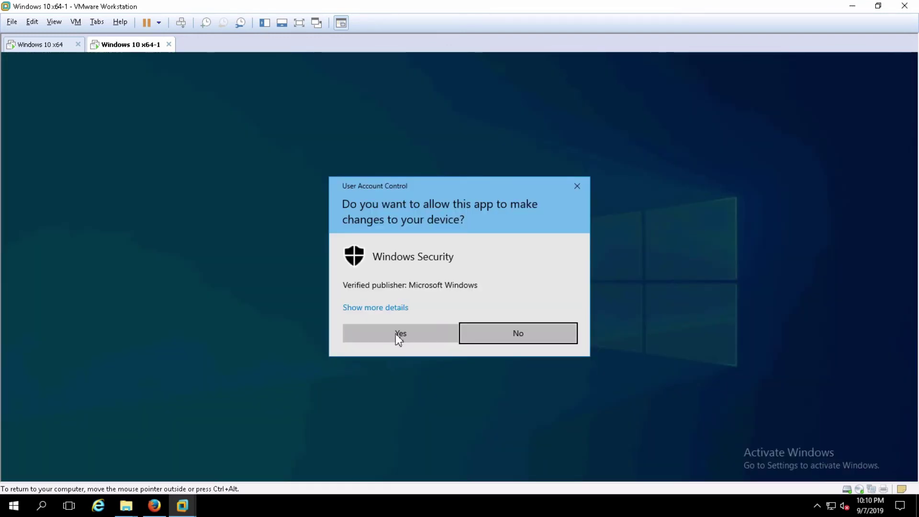
{"action": "left_click", "coordinate": [396, 335]}
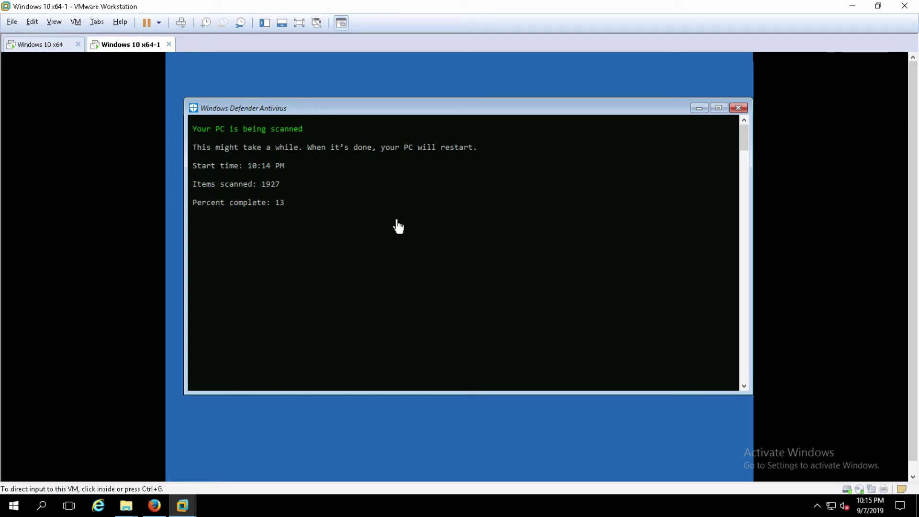
- Switch to the Windows 10 x64 virtual machine and review its Virus & threat protection update status
{"action": "left_click", "coordinate": [45, 45]}
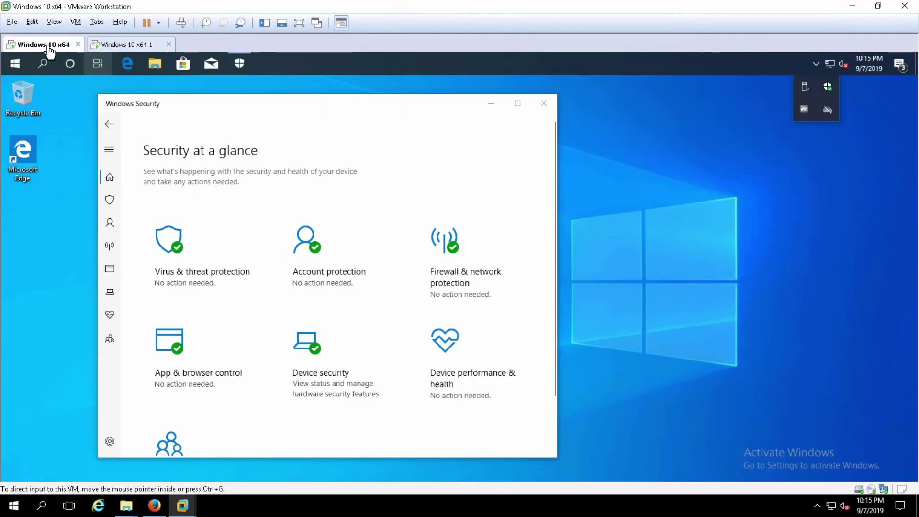
{"action": "left_click", "coordinate": [205, 285]}
{"action": "scroll", "coordinate": [318, 349], "scroll_direction": "down", "scroll_amount": 6}
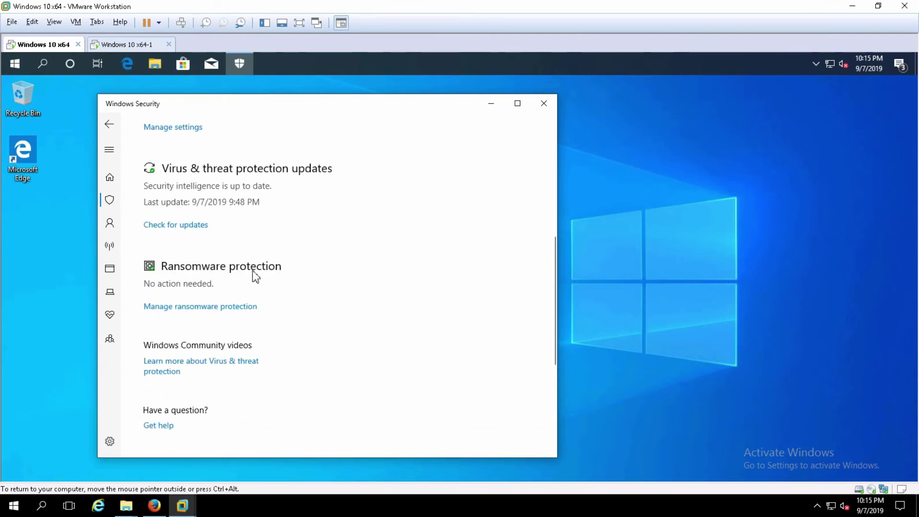
- Turn on Controlled folder access under Ransomware protection and allow Windows Security to make changes
{"action": "left_click", "coordinate": [210, 307]}
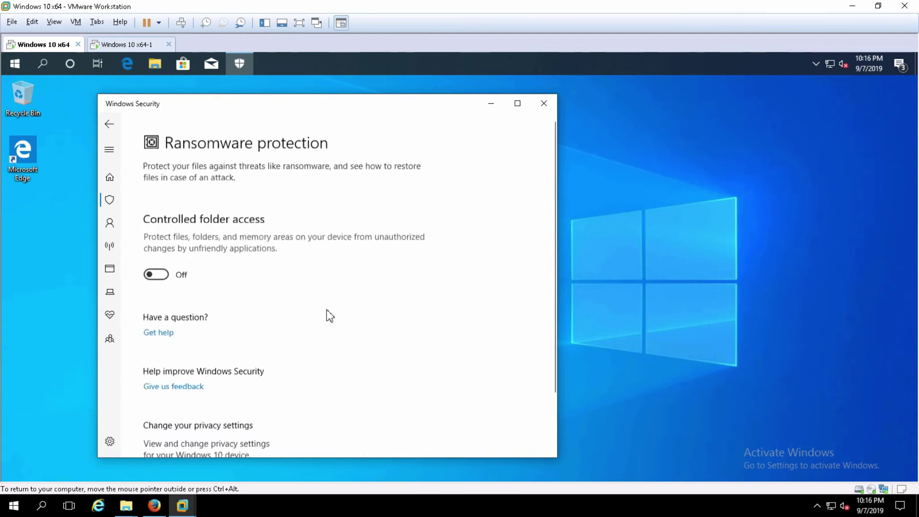
{"action": "left_click", "coordinate": [161, 270]}
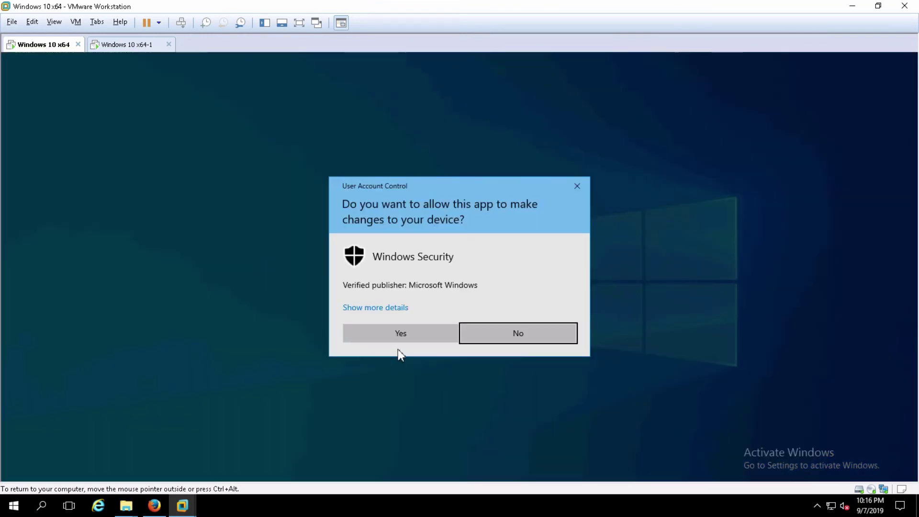
{"action": "left_click", "coordinate": [411, 336]}
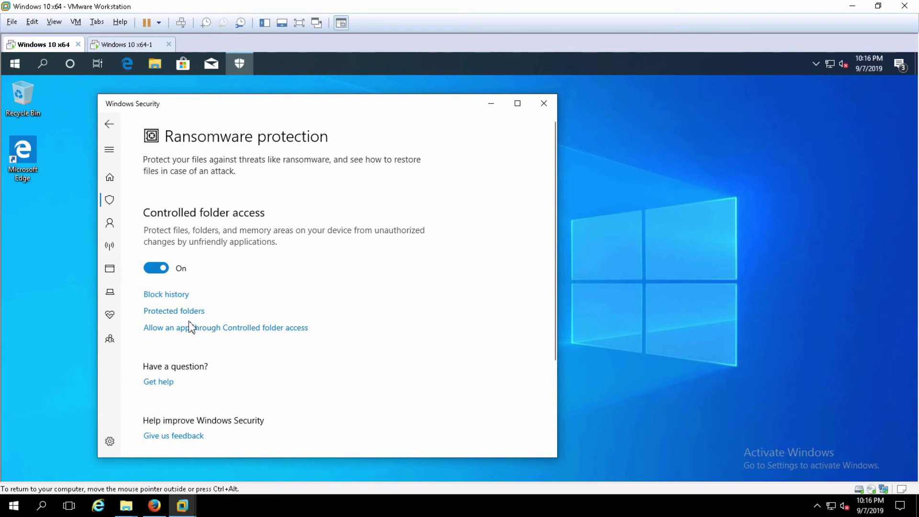
- Open the Protected folders list, approving the Windows Security elevation request, and review the folders protected by default
{"action": "left_click", "coordinate": [173, 314]}
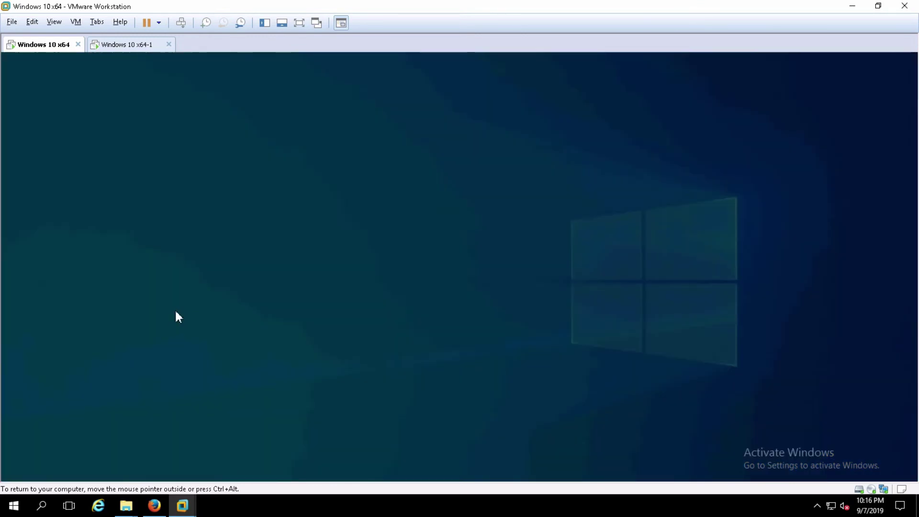
{"action": "left_click", "coordinate": [444, 335]}
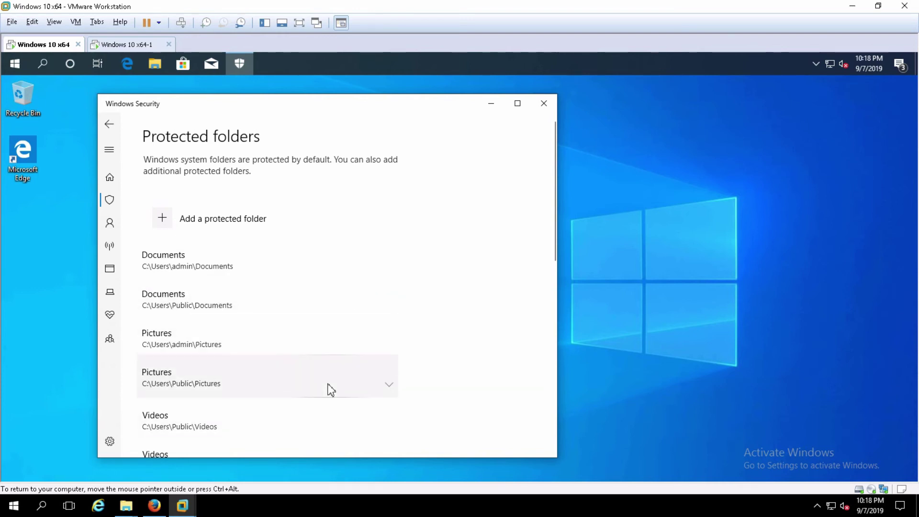
{"action": "scroll", "coordinate": [330, 389], "scroll_direction": "down", "scroll_amount": 5}
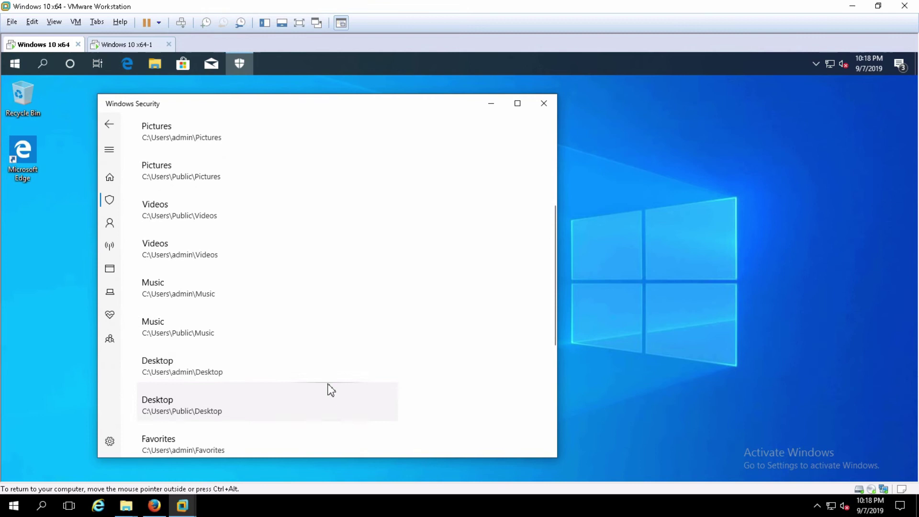
{"action": "scroll", "coordinate": [331, 389], "scroll_direction": "up", "scroll_amount": 2}
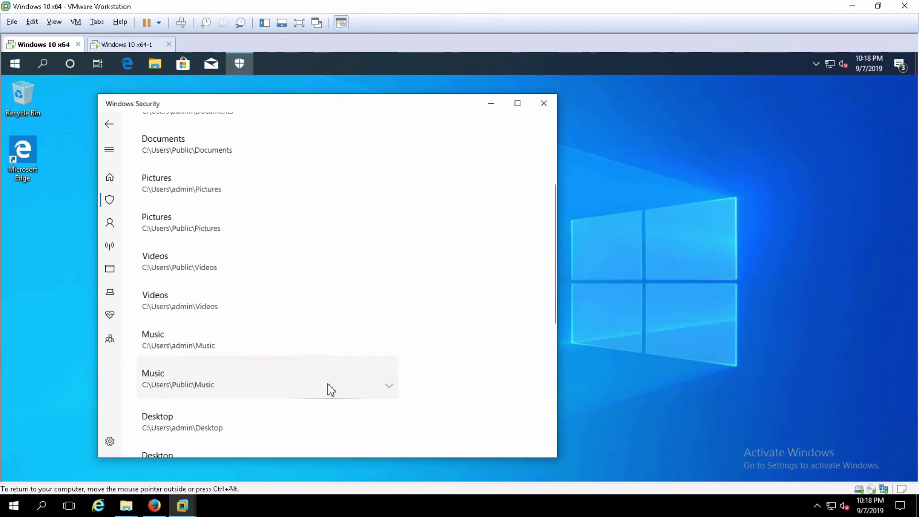
{"action": "scroll", "coordinate": [330, 389], "scroll_direction": "up", "scroll_amount": 3}
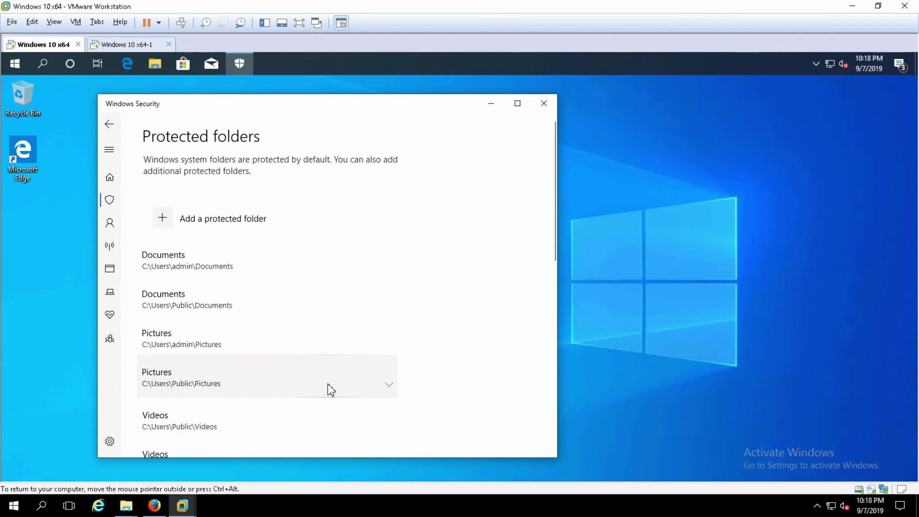
- Add the Tally_Data folder on Local Disk (C:) as a protected folder
{"action": "left_click", "coordinate": [164, 220]}
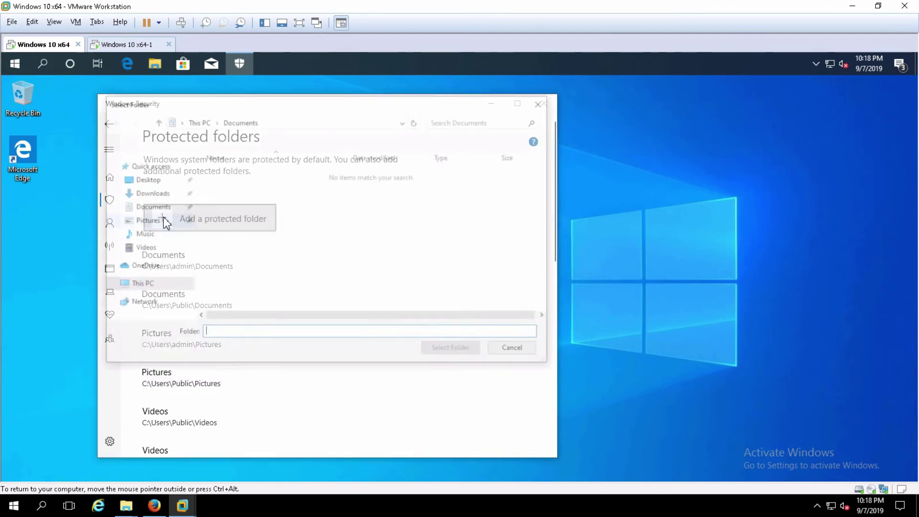
{"action": "left_click", "coordinate": [146, 287]}
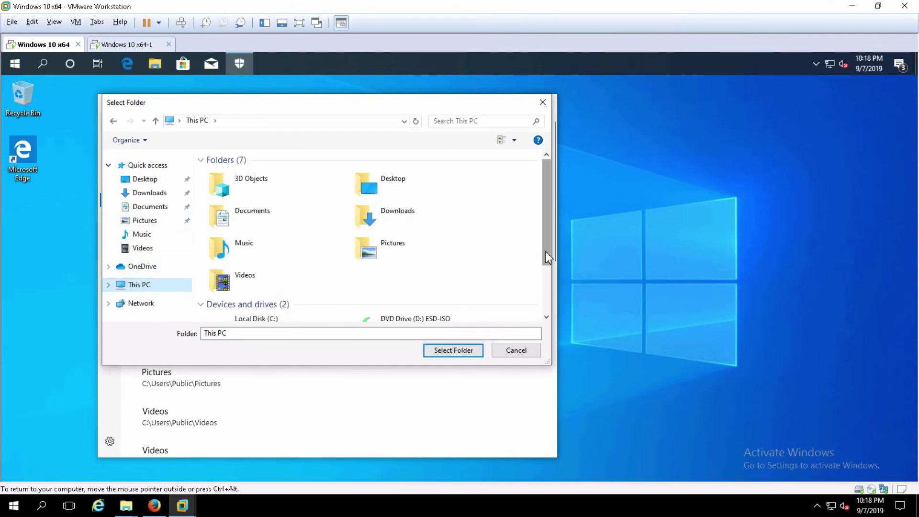
{"action": "left_click_drag", "start_coordinate": [545, 253], "coordinate": [550, 304]}
{"action": "double_click", "coordinate": [303, 261]}
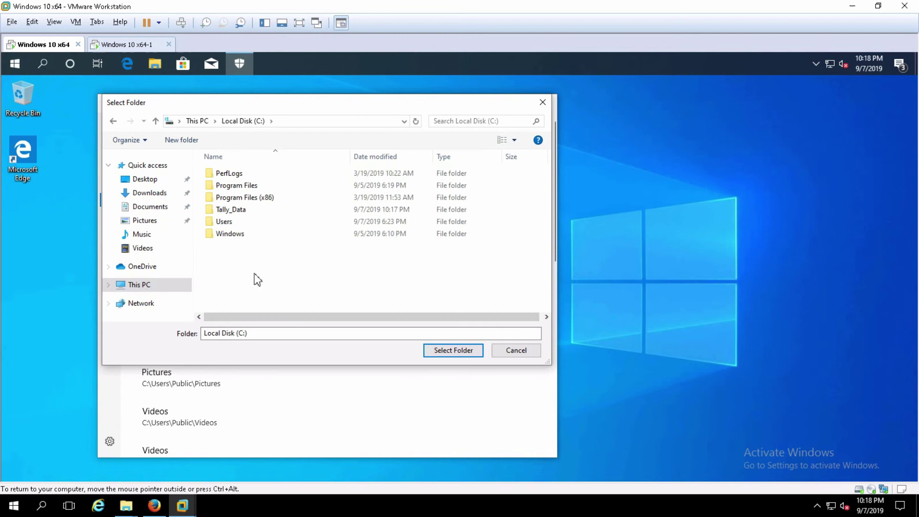
{"action": "left_click", "coordinate": [232, 213]}
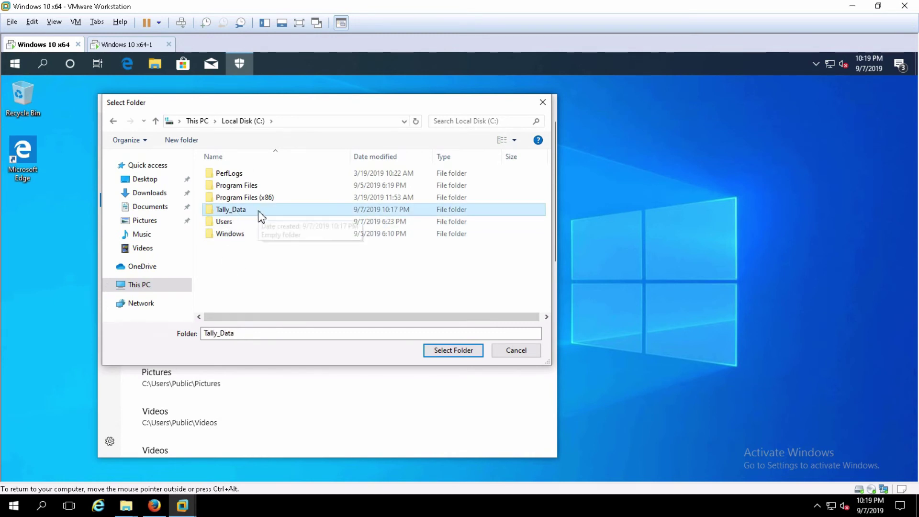
{"action": "left_click", "coordinate": [439, 354]}
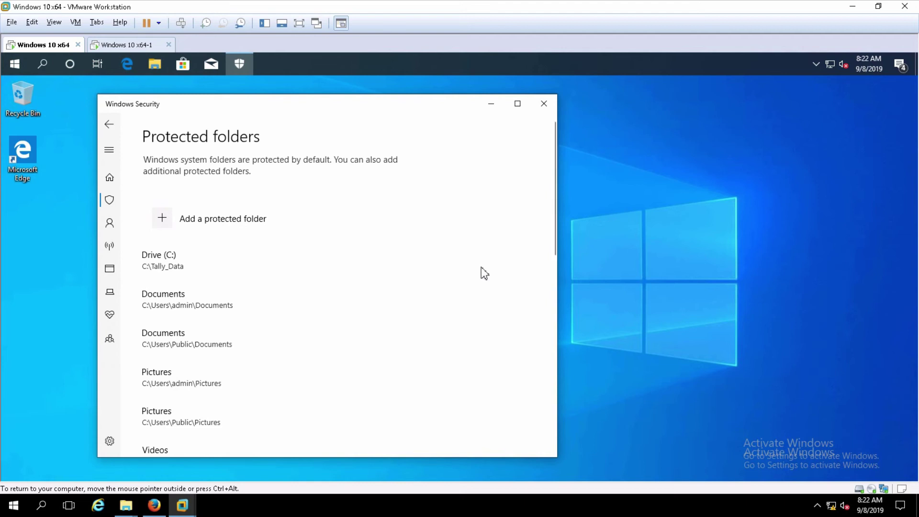
- Return to Ransomware protection and open the page for allowing an app through Controlled folder access, approving the elevation request
{"action": "left_click", "coordinate": [109, 127]}
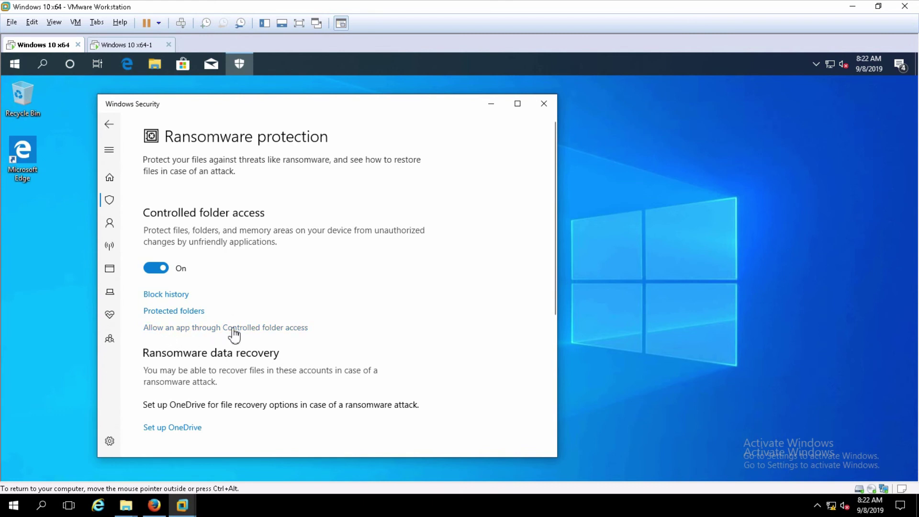
{"action": "left_click", "coordinate": [261, 330]}
{"action": "left_click", "coordinate": [413, 335]}
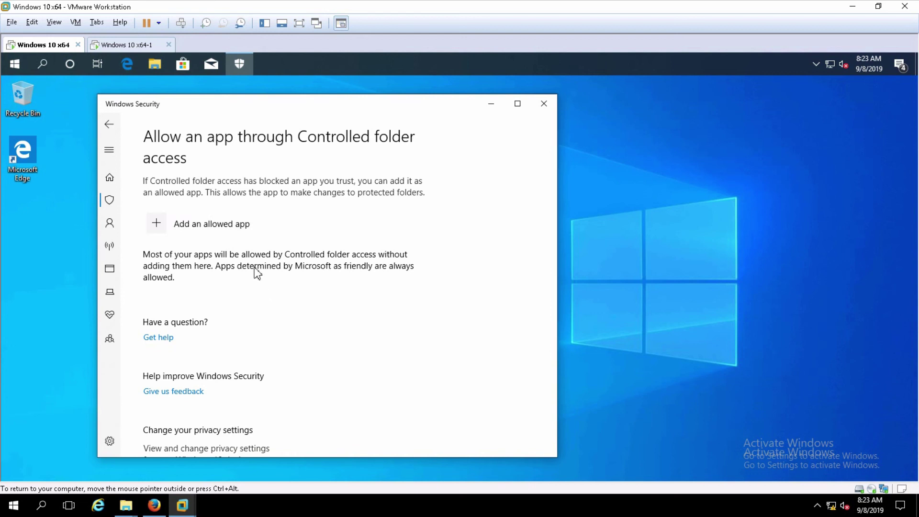
- Locate the tally application in C:\Program Files\Tally\Tally.ERP9 with File Explorer and place that window beside Windows Security
{"action": "left_click", "coordinate": [155, 69]}
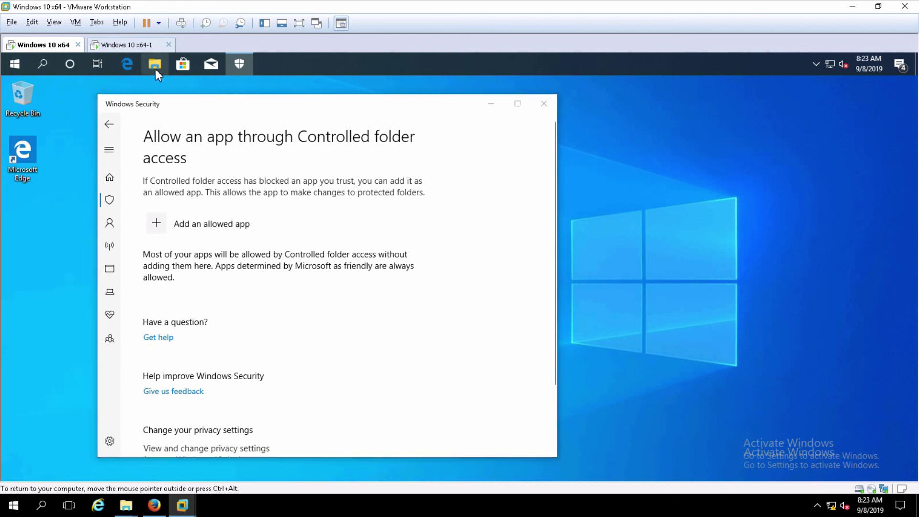
{"action": "left_click", "coordinate": [183, 277]}
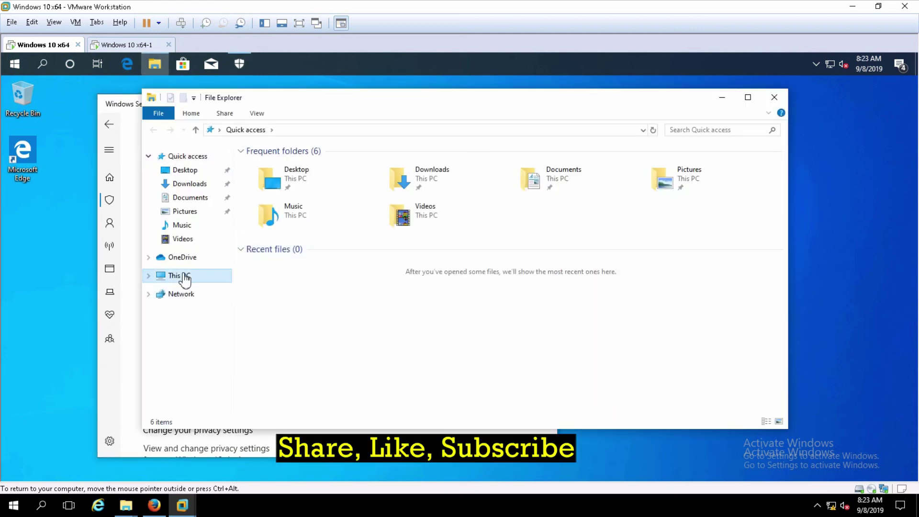
{"action": "double_click", "coordinate": [324, 289]}
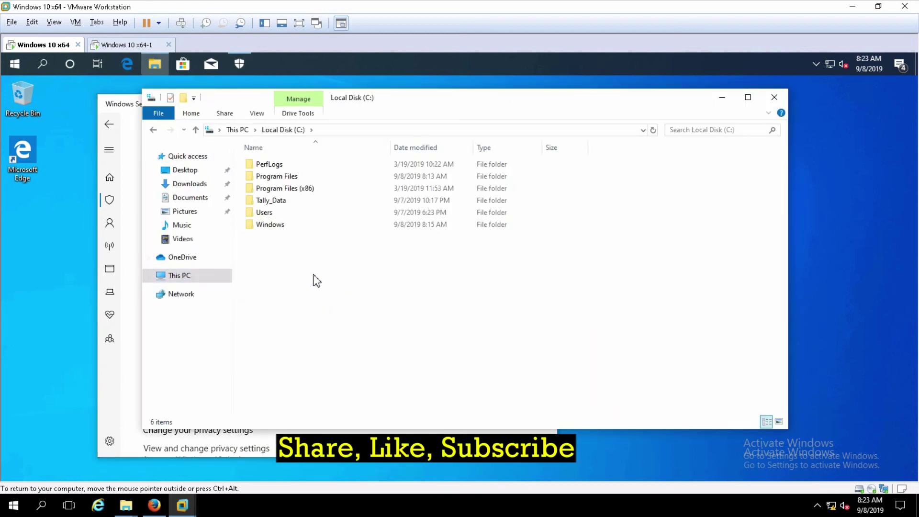
{"action": "left_click", "coordinate": [290, 177]}
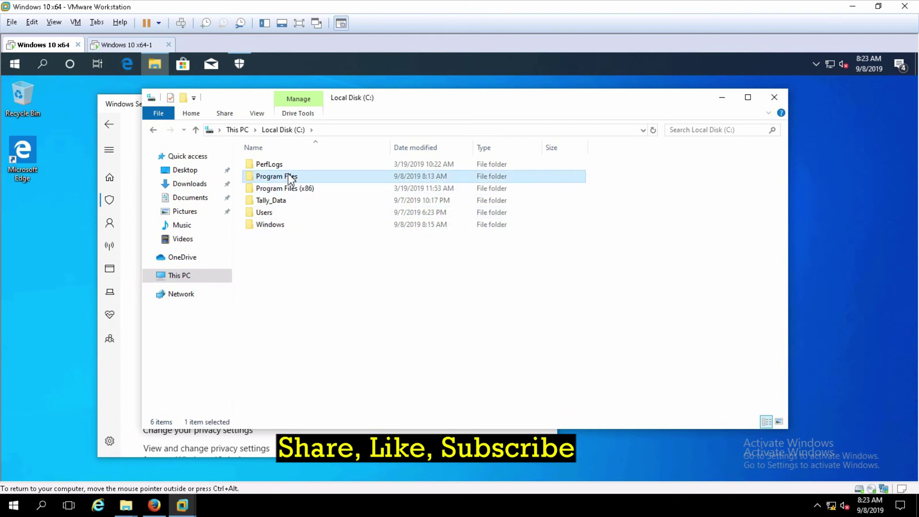
{"action": "double_click", "coordinate": [290, 178]}
{"action": "double_click", "coordinate": [269, 203]}
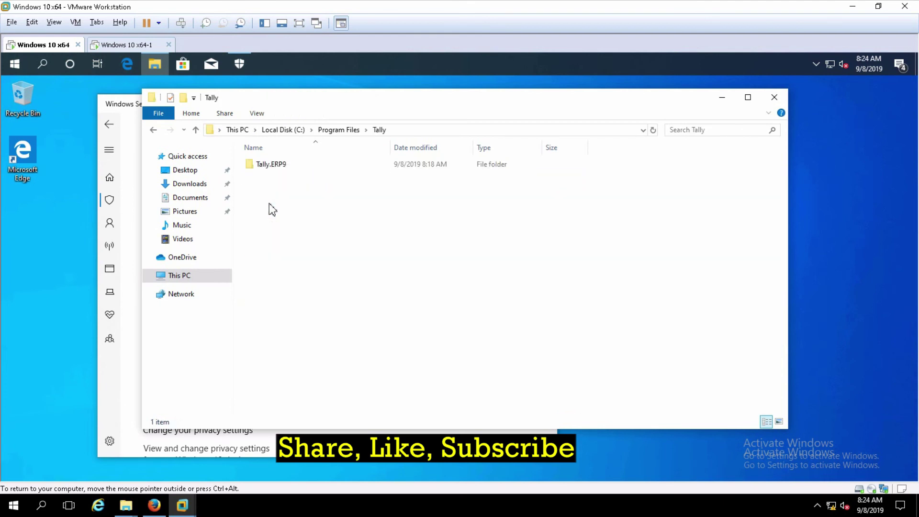
{"action": "left_click", "coordinate": [281, 167]}
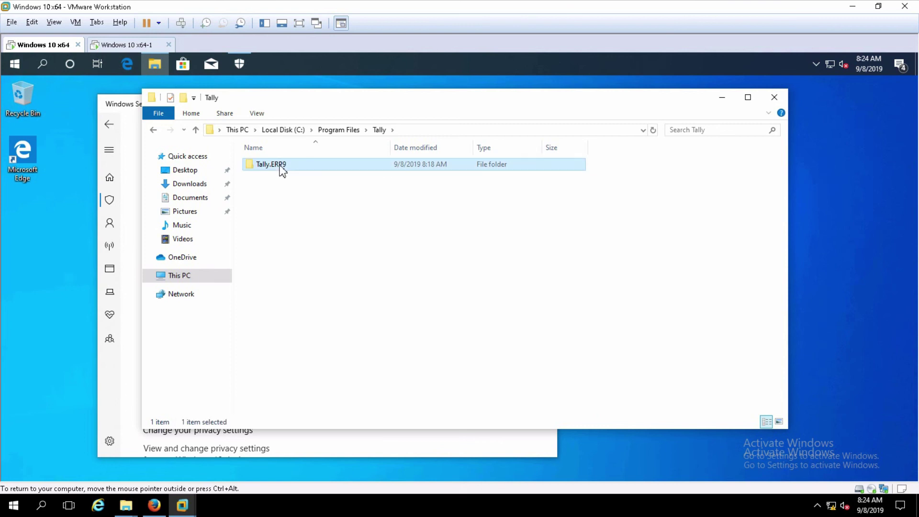
{"action": "double_click", "coordinate": [281, 168]}
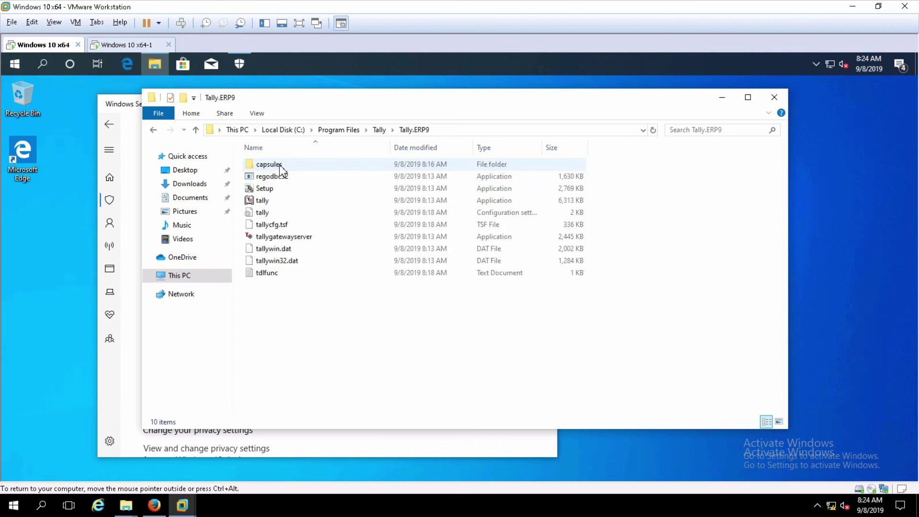
{"action": "left_click", "coordinate": [263, 201]}
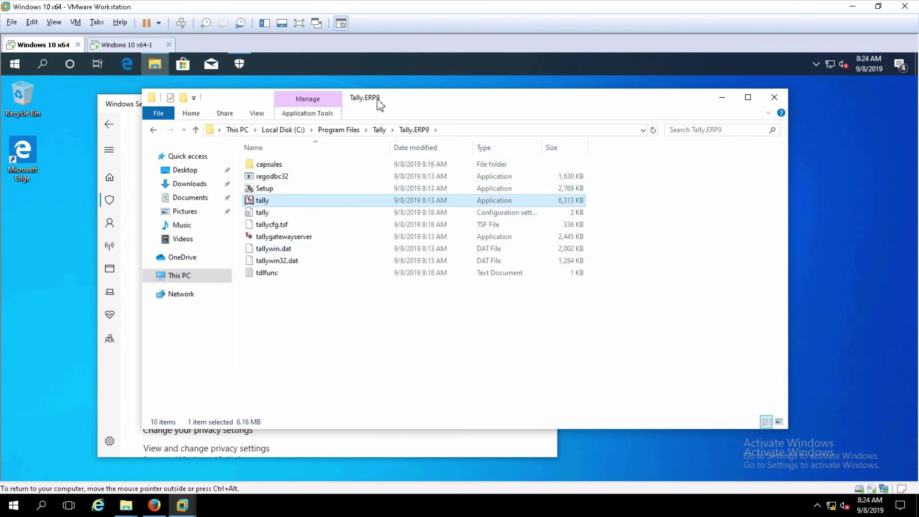
{"action": "left_click_drag", "start_coordinate": [374, 100], "coordinate": [574, 135]}
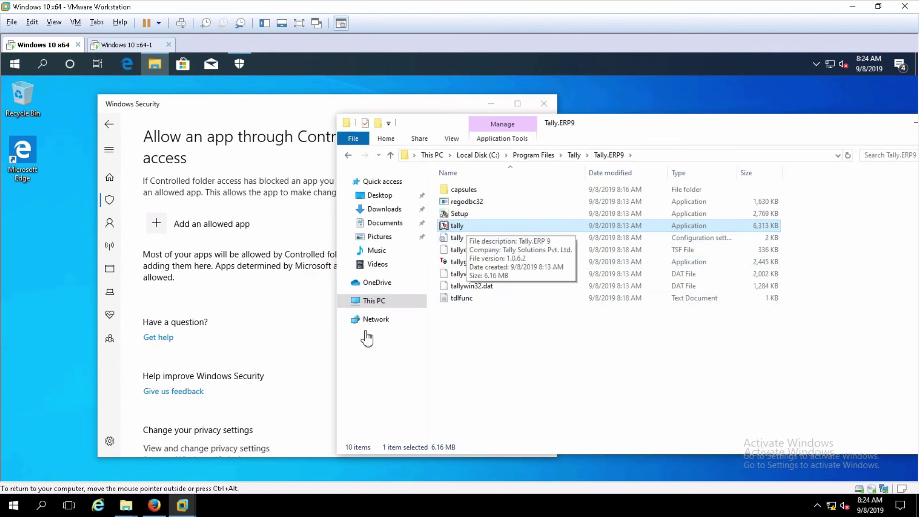
- Add tally.exe as an allowed app, browsing to it with the folder path C:\Program Files\Tally\Tally.ERP9 copied from File Explorer
{"action": "left_click", "coordinate": [165, 232]}
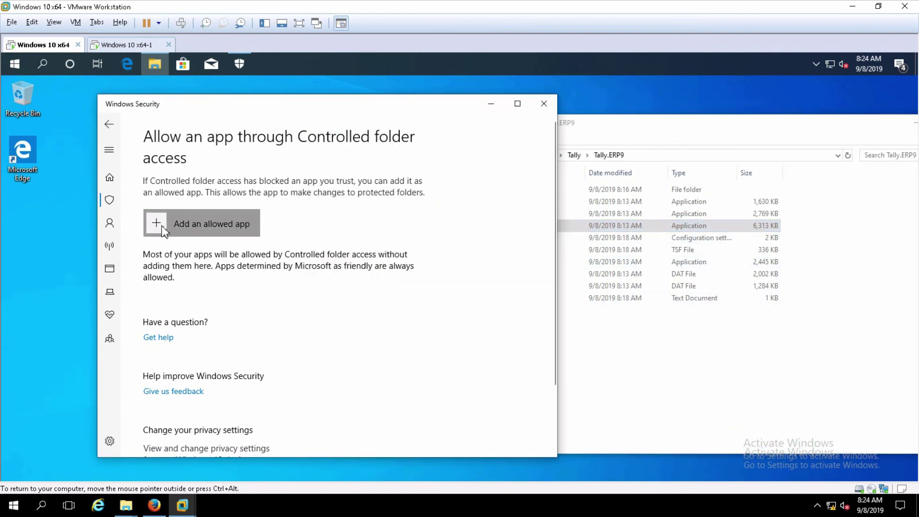
{"action": "left_click", "coordinate": [179, 271]}
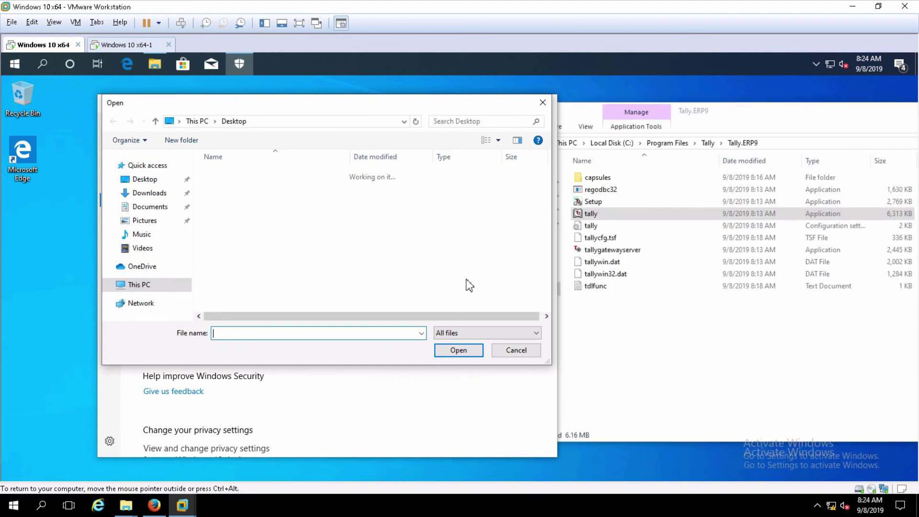
{"action": "left_click", "coordinate": [799, 117]}
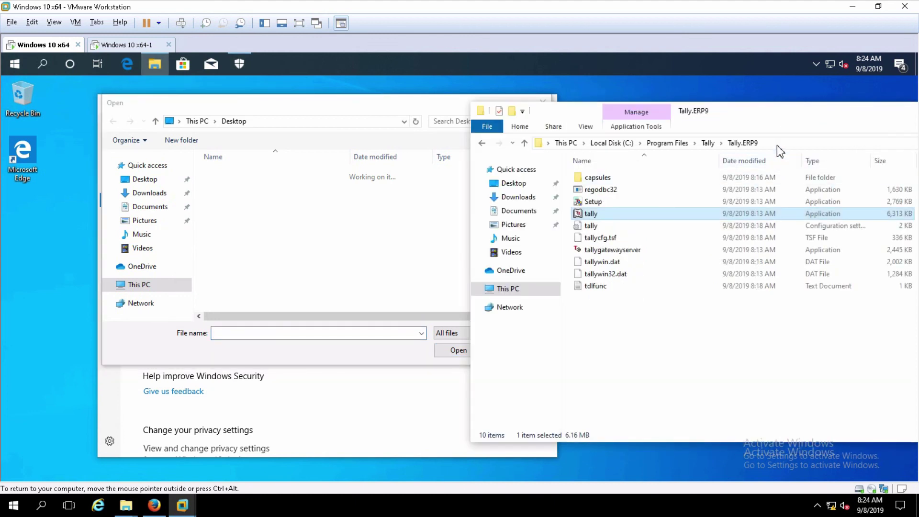
{"action": "left_click", "coordinate": [780, 144]}
{"action": "right_click", "coordinate": [626, 147]}
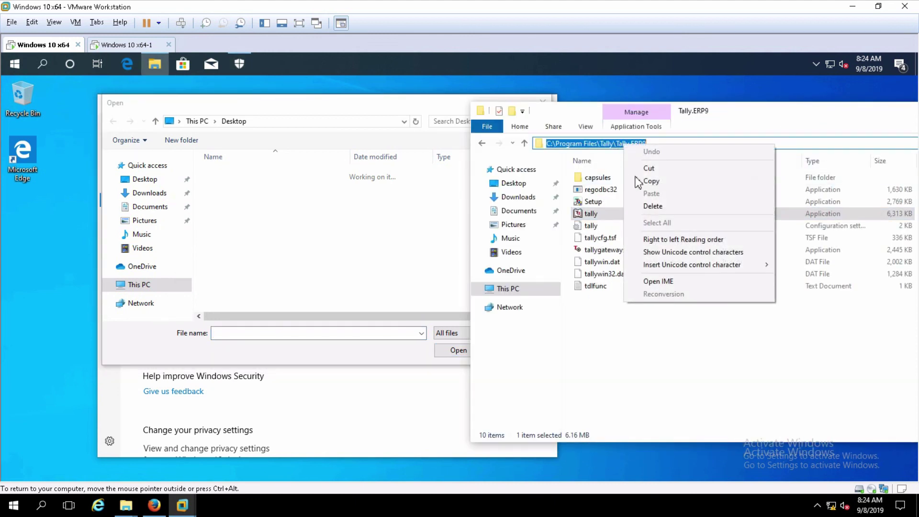
{"action": "left_click", "coordinate": [651, 183]}
{"action": "left_click", "coordinate": [285, 123]}
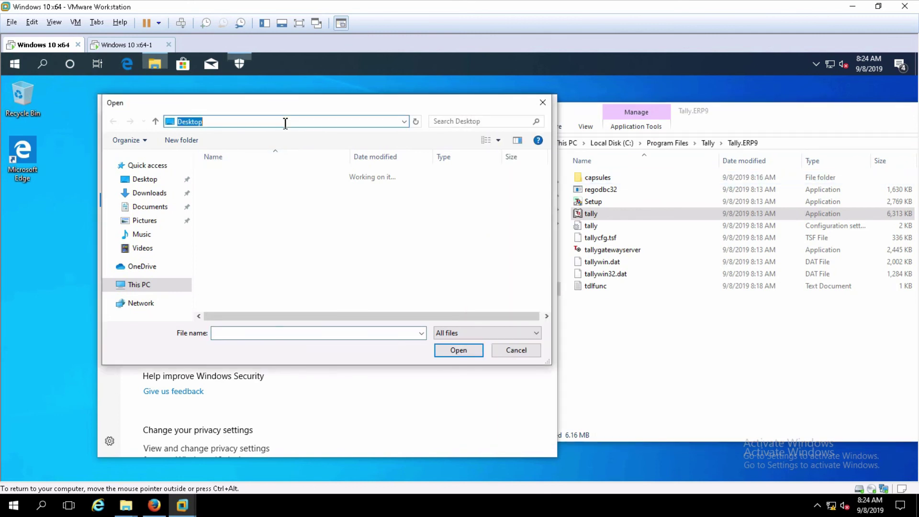
{"action": "right_click", "coordinate": [284, 123]}
{"action": "left_click", "coordinate": [312, 172]}
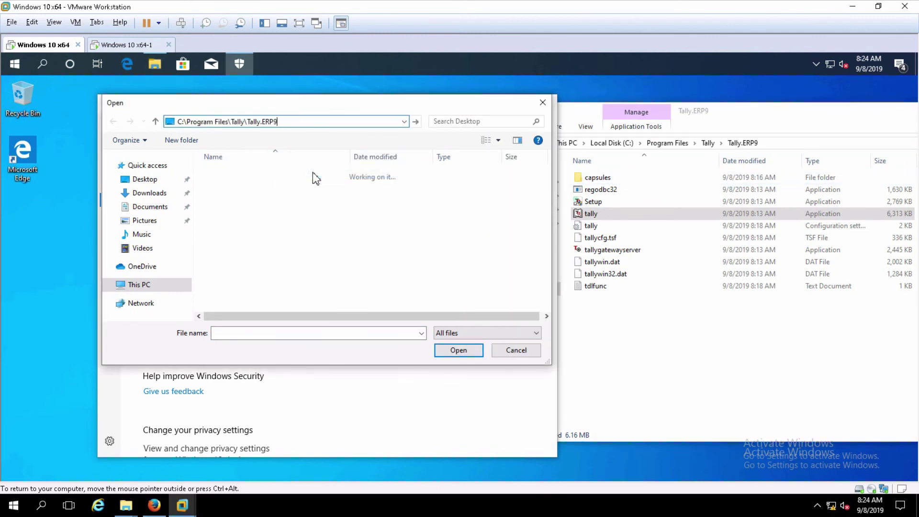
{"action": "key", "text": "Return"}
{"action": "key", "text": "t"}
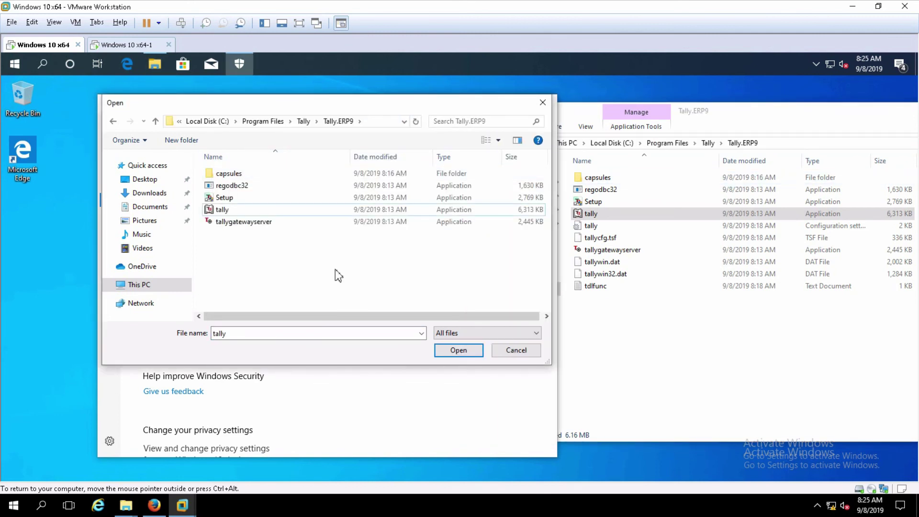
{"action": "left_click", "coordinate": [462, 352]}
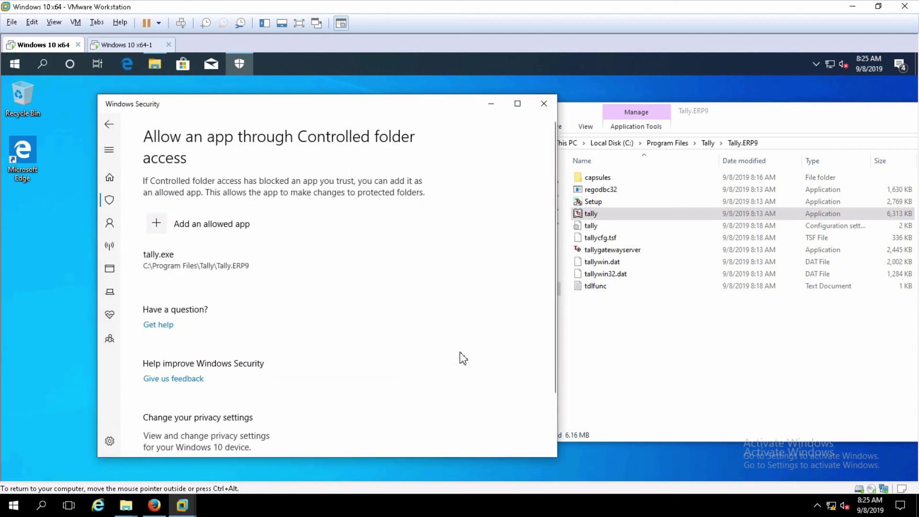
- Add tallygatewayserver.exe from the Tally.ERP9 folder as another allowed app for Controlled folder access
{"action": "left_click", "coordinate": [165, 228]}
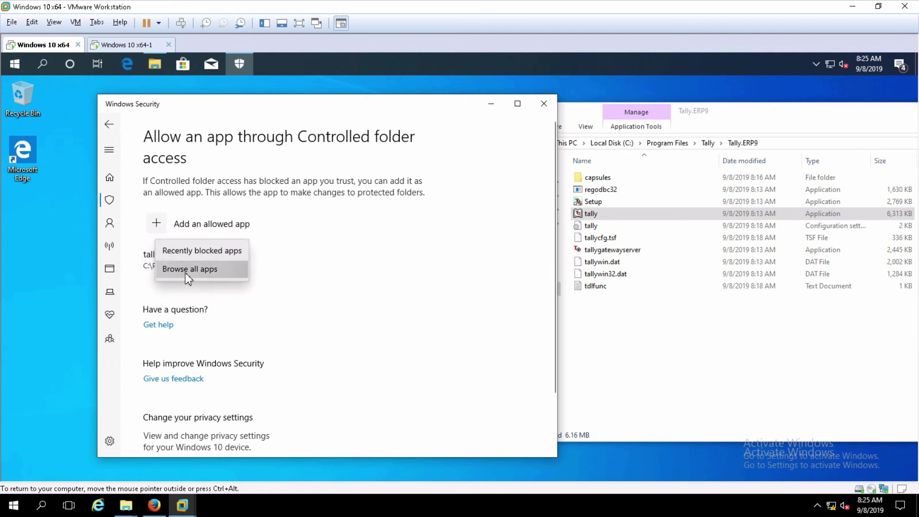
{"action": "left_click", "coordinate": [179, 268]}
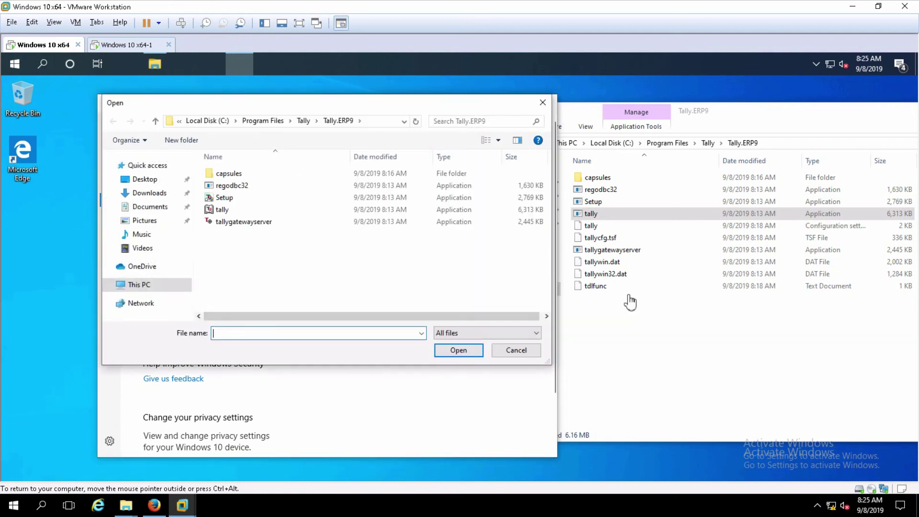
{"action": "left_click", "coordinate": [237, 222]}
{"action": "left_click", "coordinate": [441, 350]}
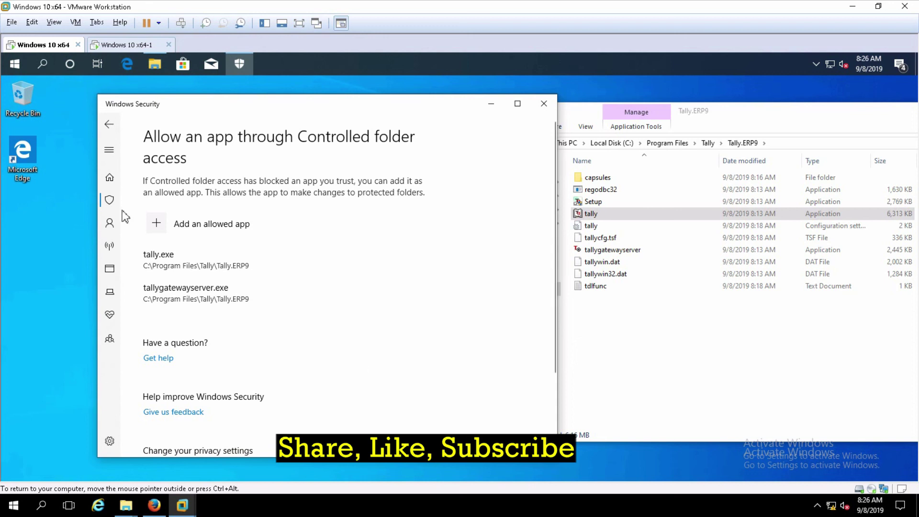
- Go back to Ransomware protection and return to the Security at a glance overview
{"action": "scroll", "coordinate": [109, 132], "scroll_direction": "up", "scroll_amount": 1}
{"action": "left_click", "coordinate": [109, 126]}
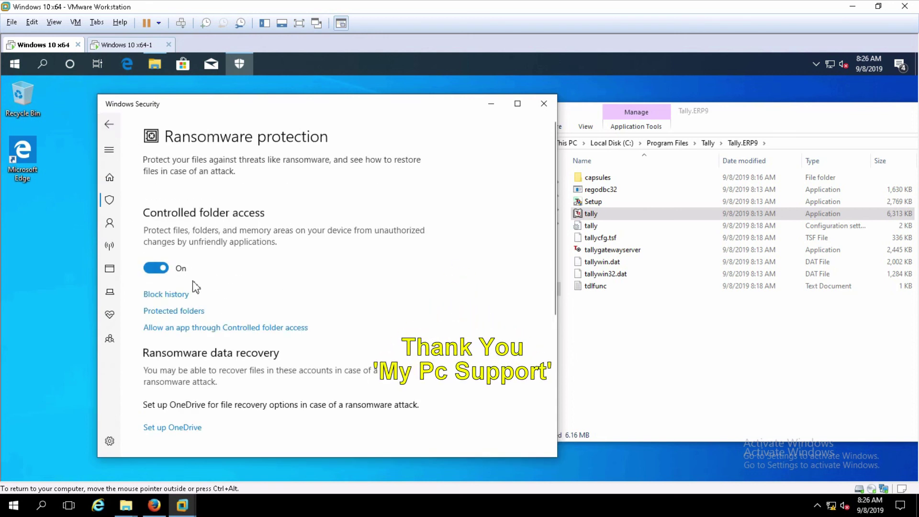
{"action": "left_click", "coordinate": [109, 177]}
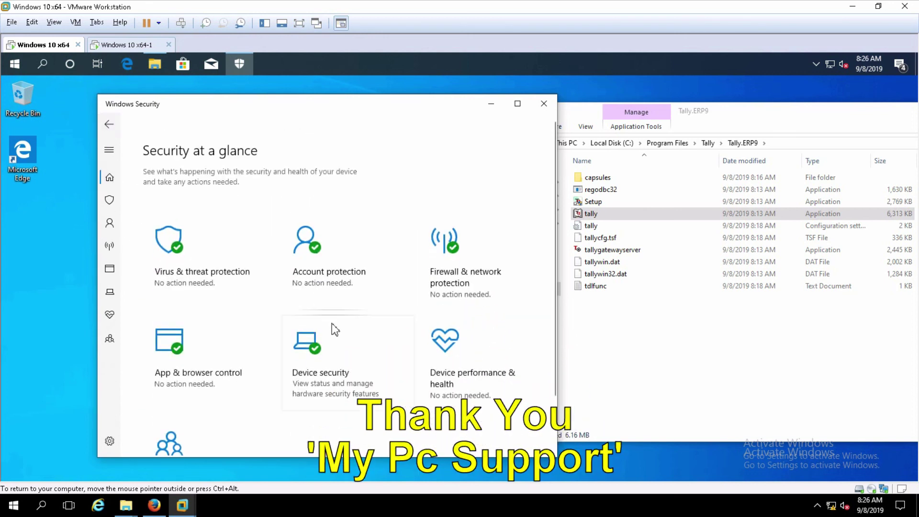